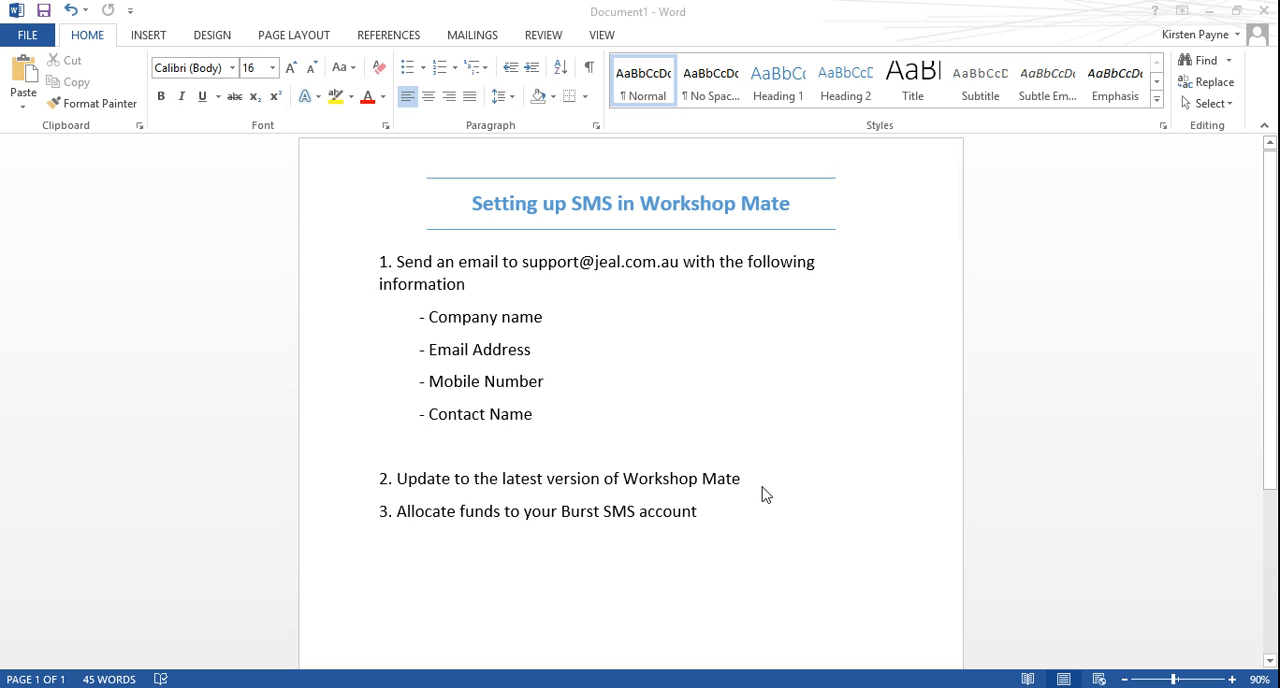
Switch to Outlook and read the Video for SMS email with the Burst SMS login instructions
{"action": "mouse_move", "coordinate": [238, 674]}
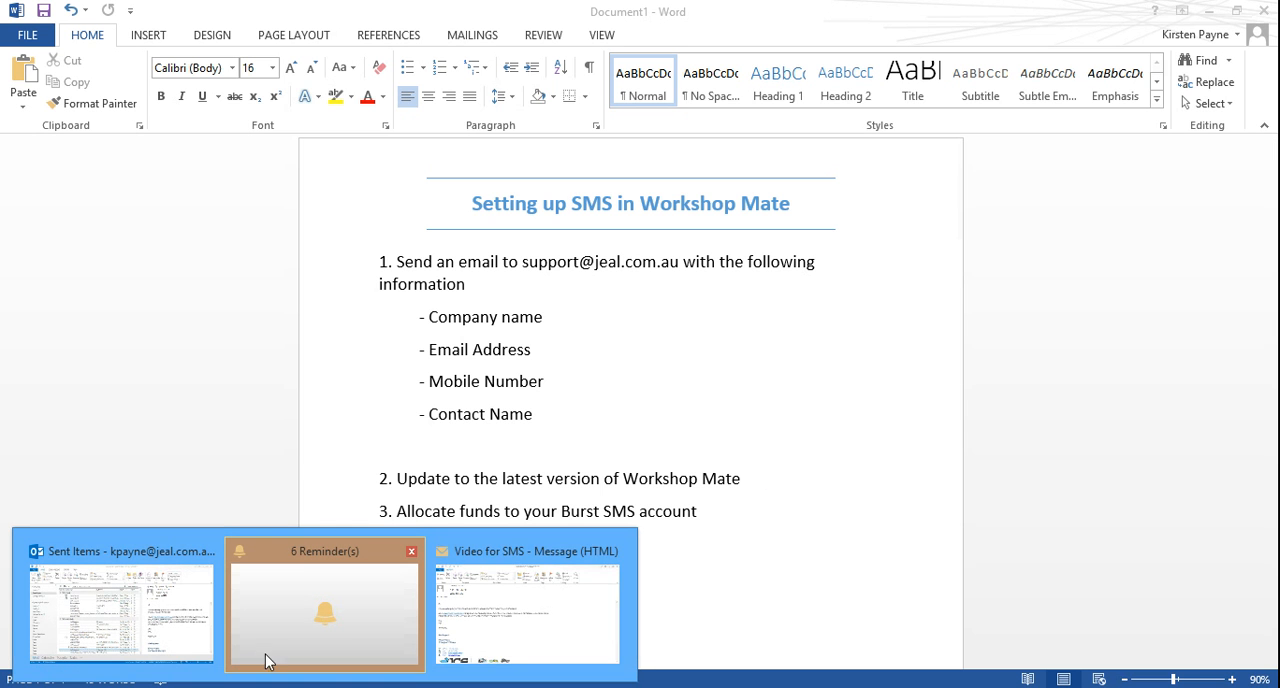
{"action": "left_click", "coordinate": [485, 610]}
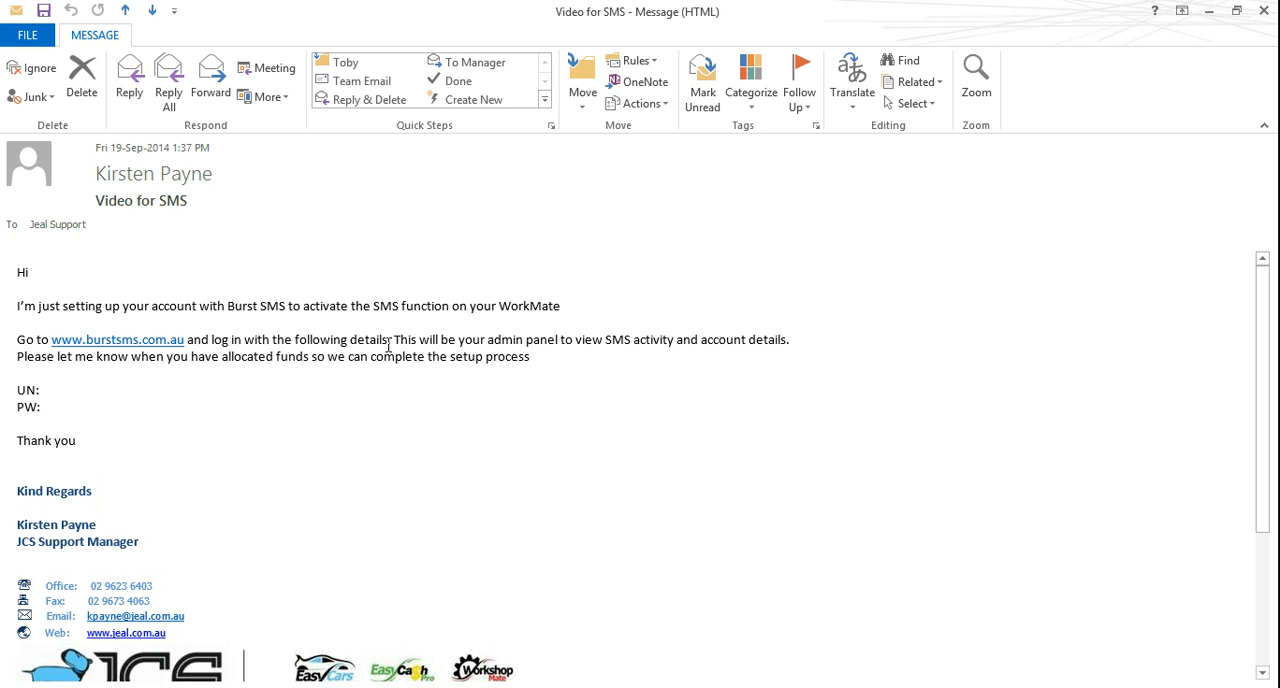
{"action": "left_click", "coordinate": [1209, 12]}
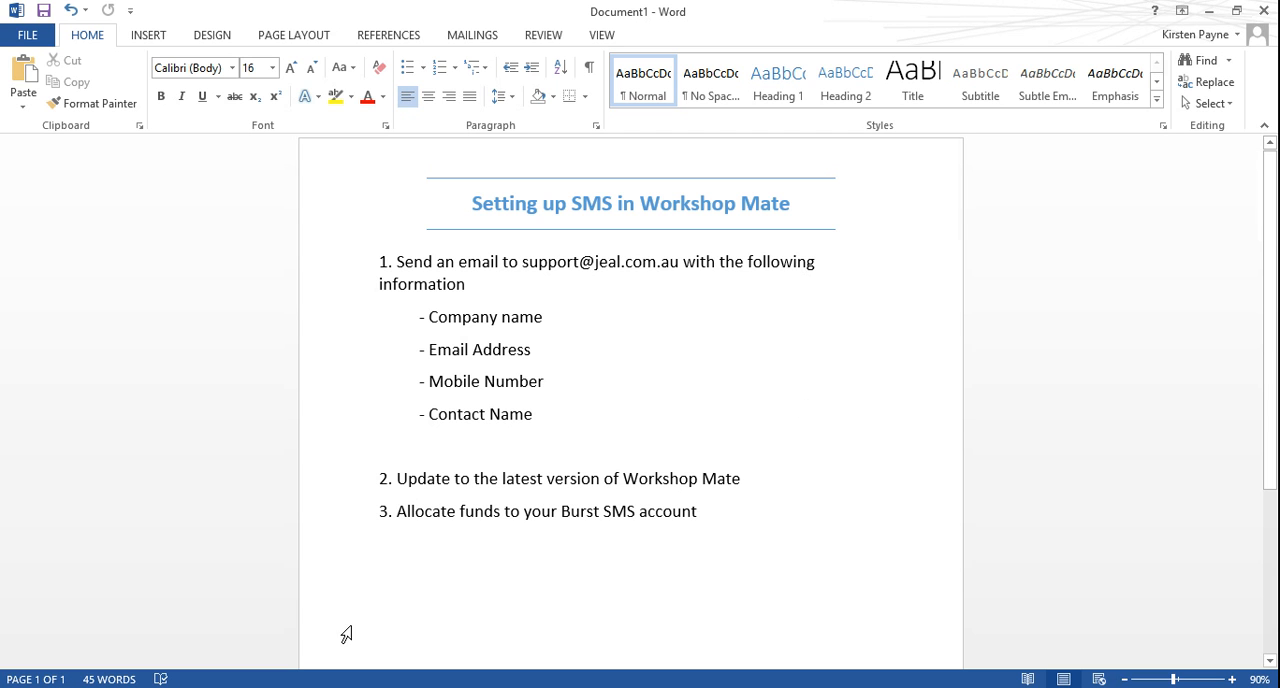
Switch to WorkMate, review the SMS customisation in the reminder options, and save the options
{"action": "mouse_move", "coordinate": [941, 687]}
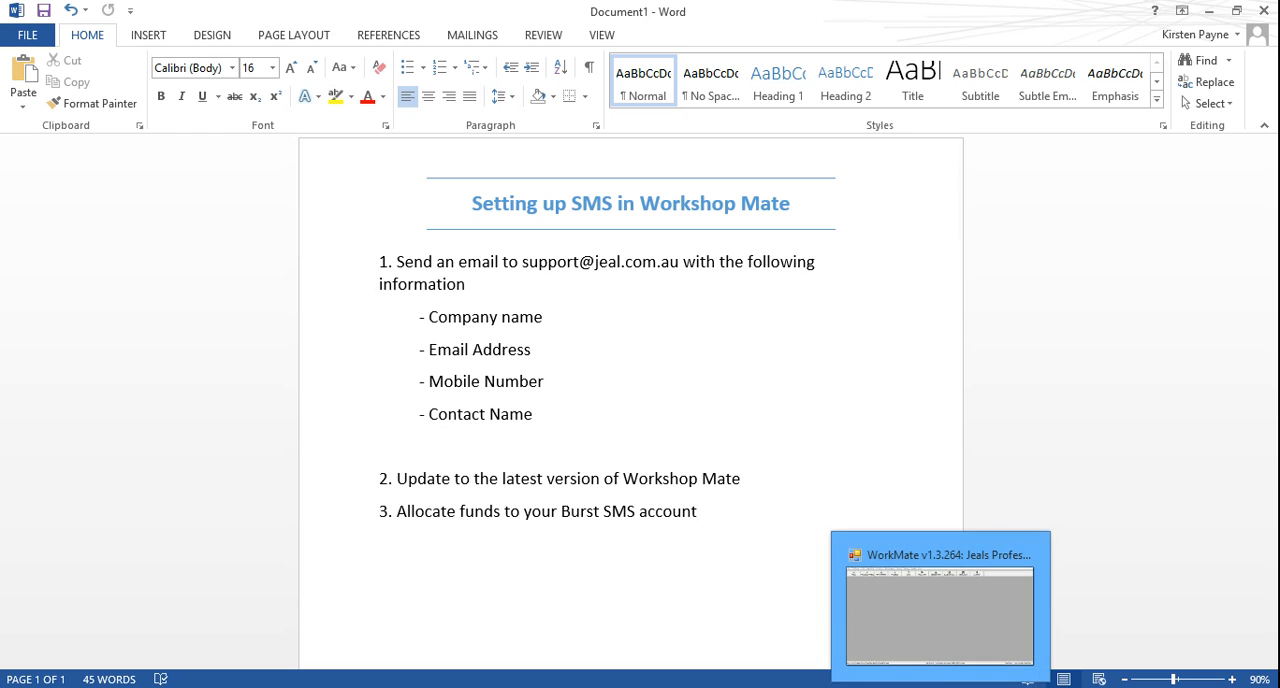
{"action": "left_click", "coordinate": [935, 652]}
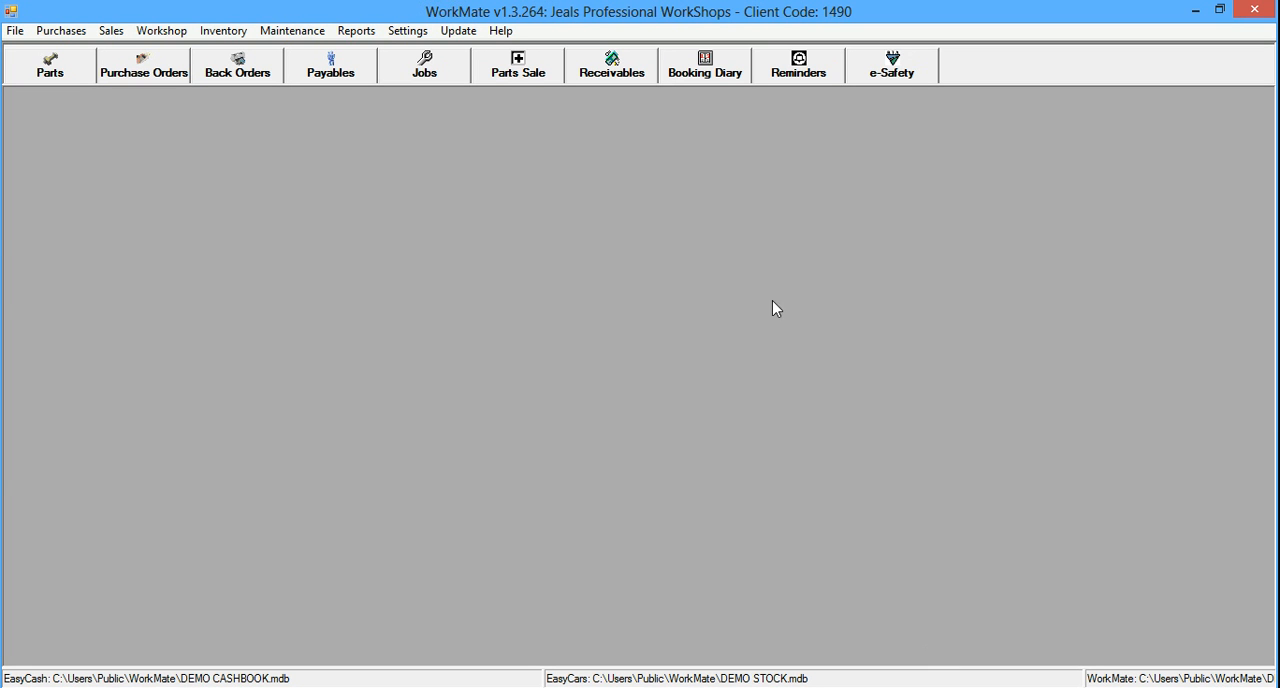
{"action": "left_click", "coordinate": [413, 34]}
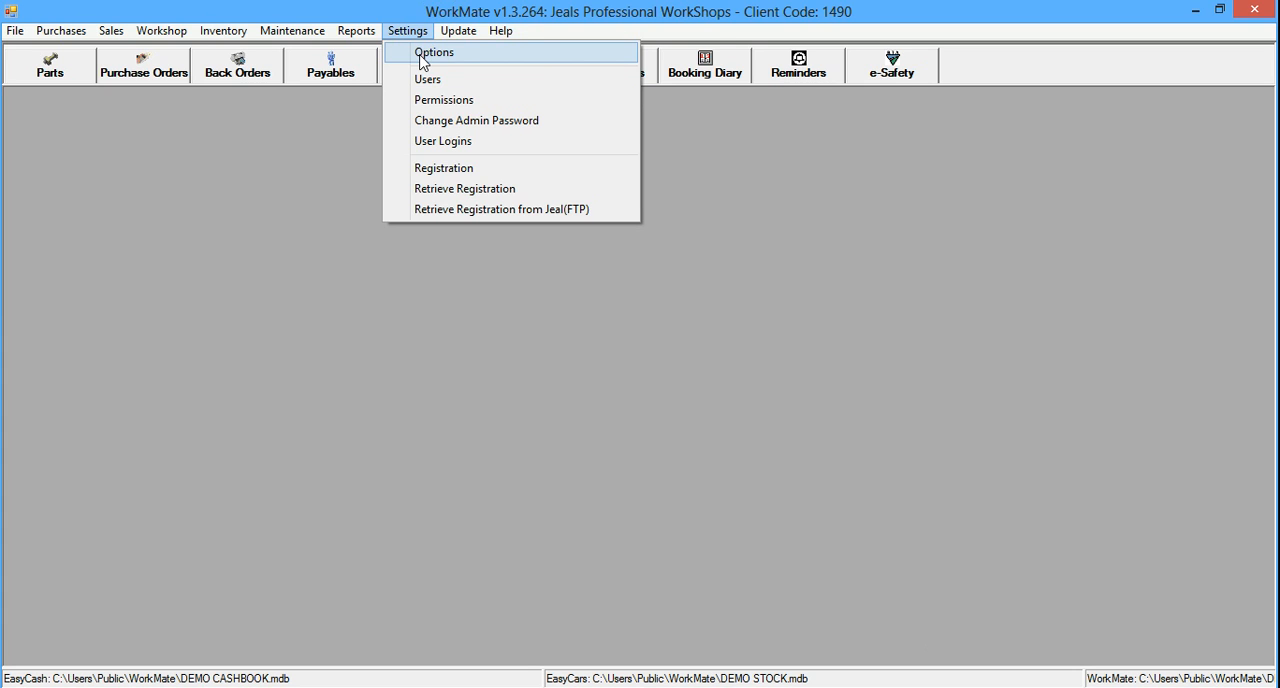
{"action": "left_click", "coordinate": [421, 56]}
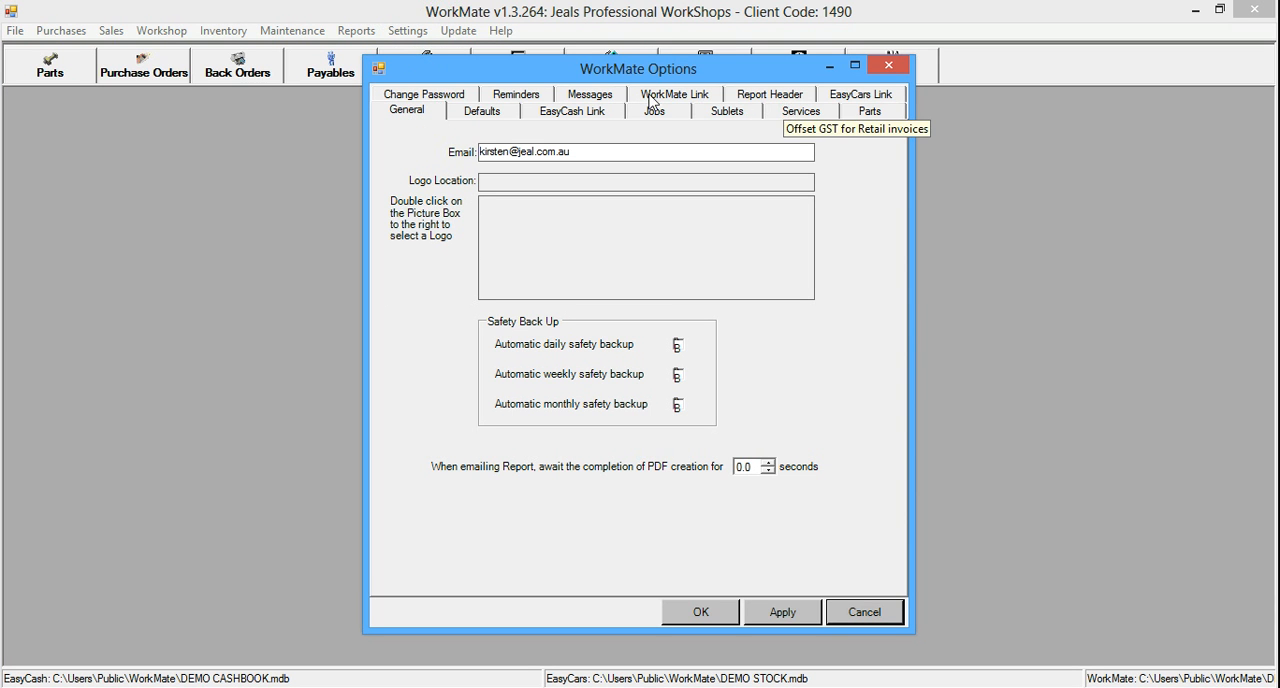
{"action": "left_click", "coordinate": [547, 98]}
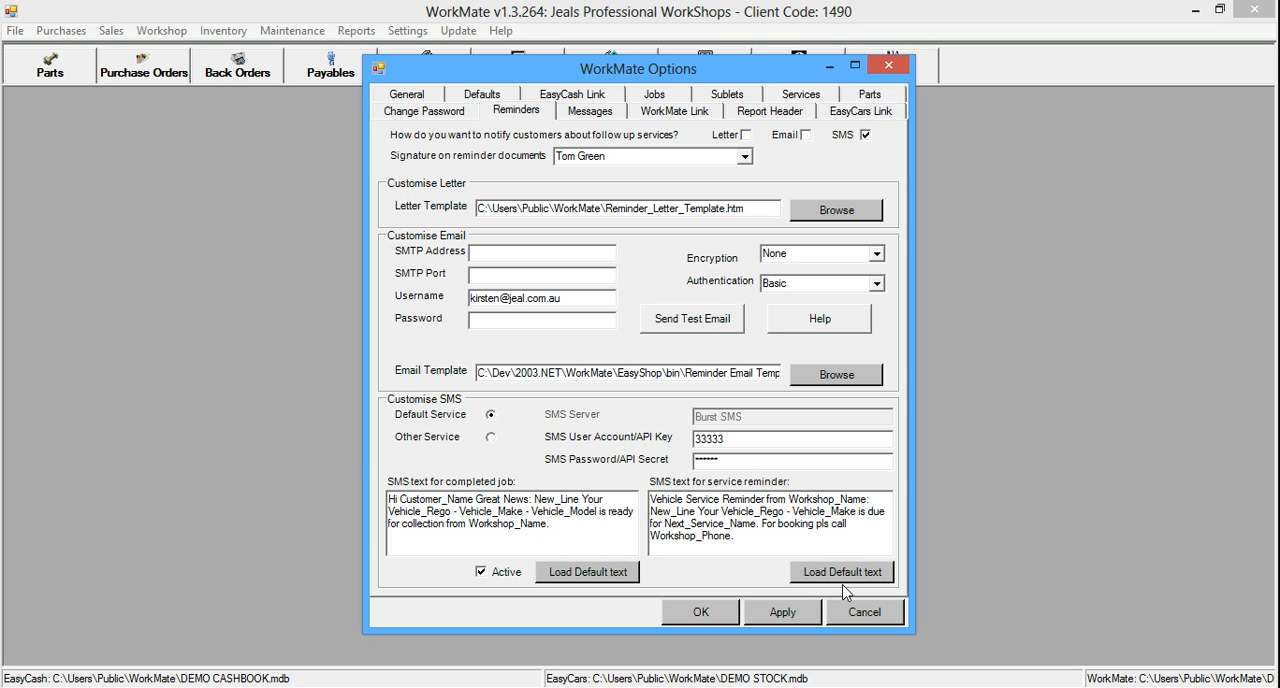
{"action": "left_click", "coordinate": [697, 614]}
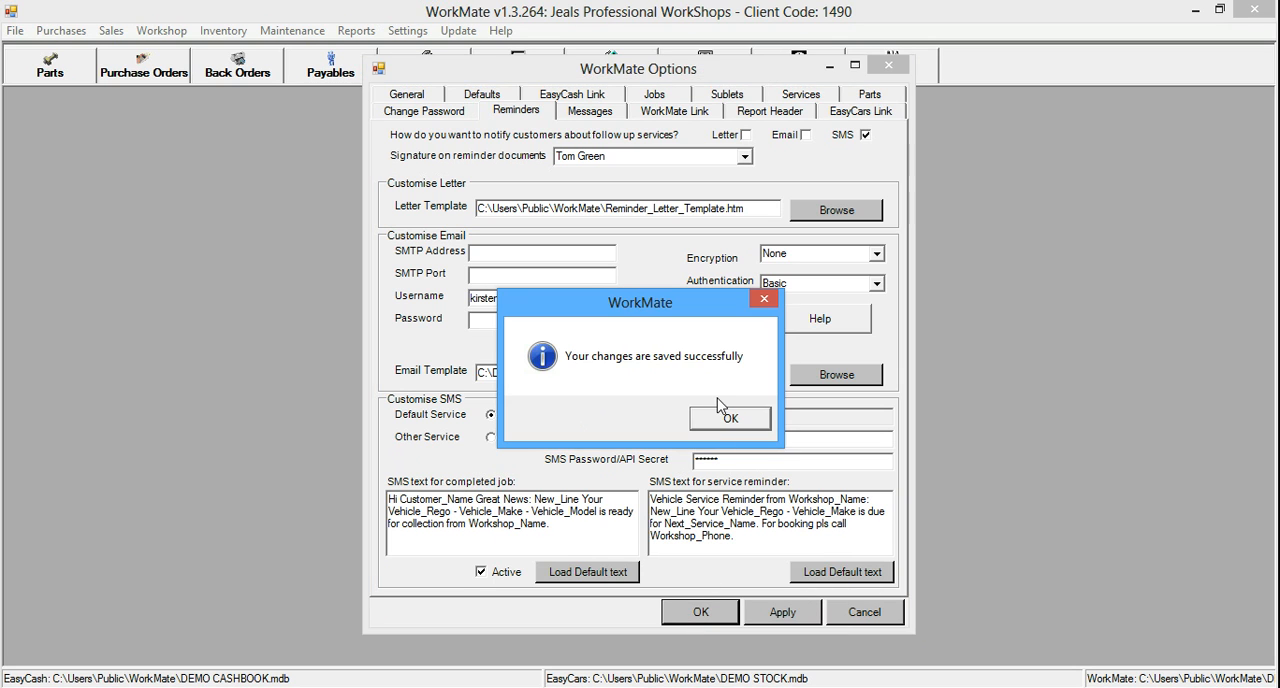
{"action": "left_click", "coordinate": [716, 428]}
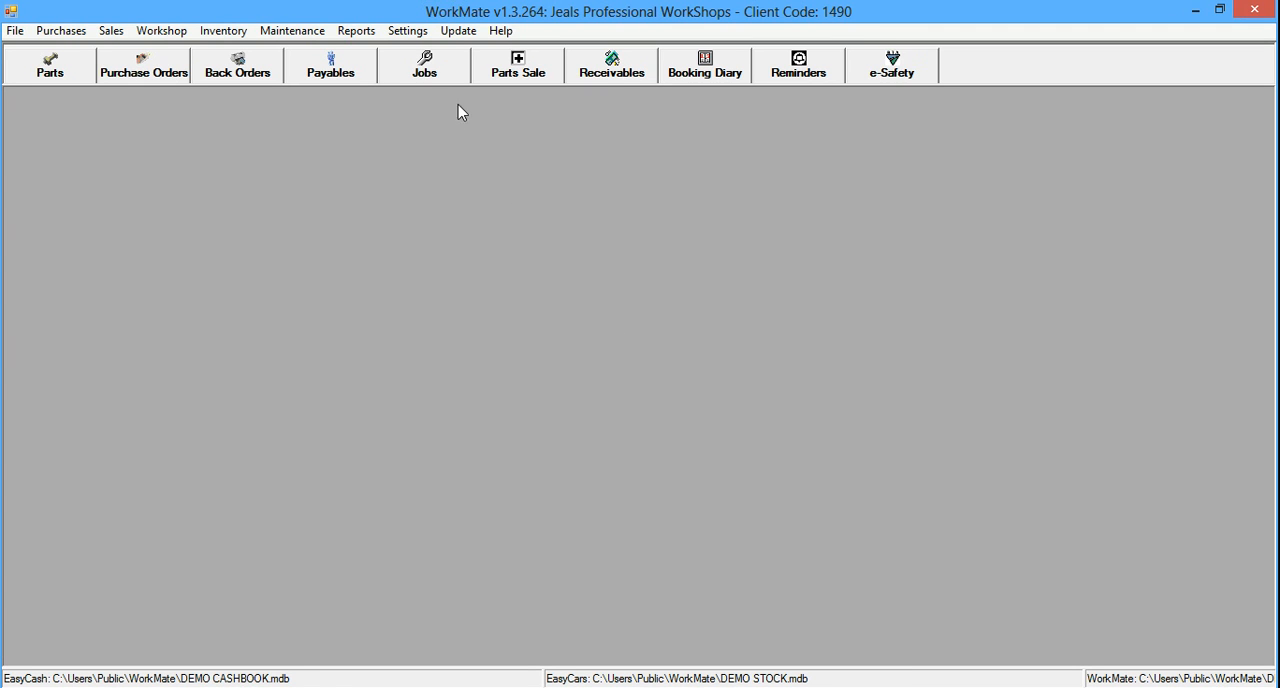
Create a new job order for the customer with ID 9 and their Holden Cruze
{"action": "left_click", "coordinate": [438, 76]}
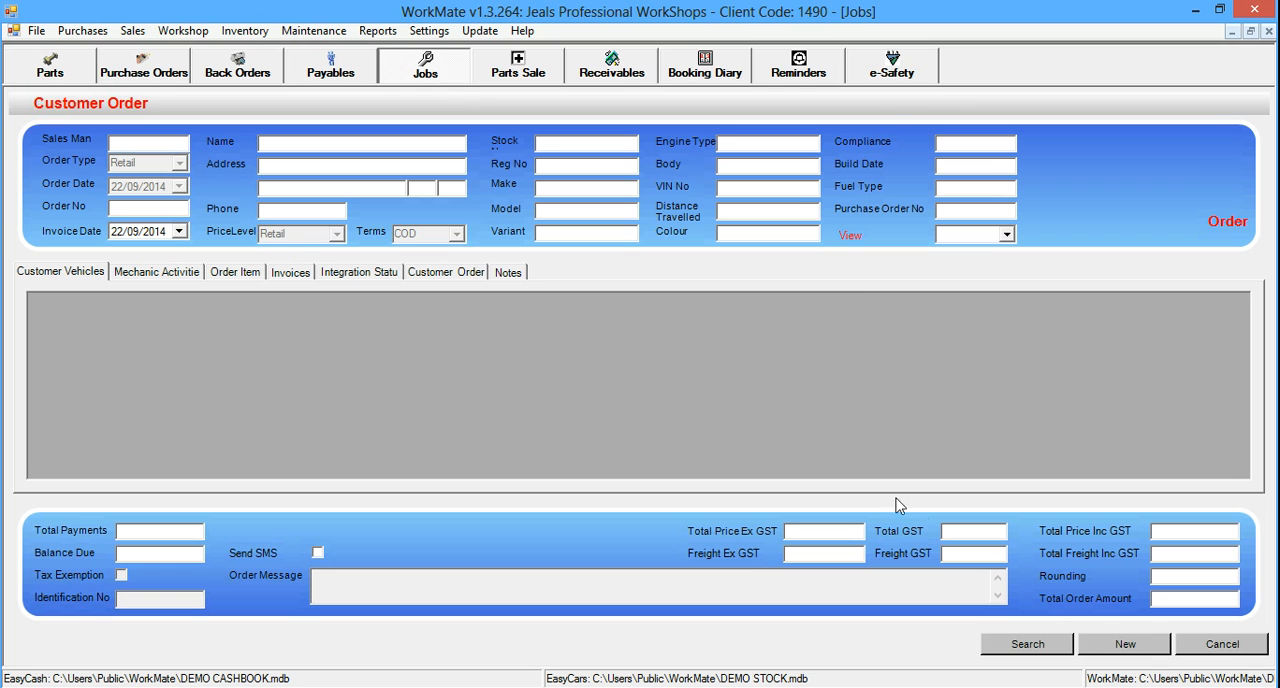
{"action": "left_click", "coordinate": [1118, 645]}
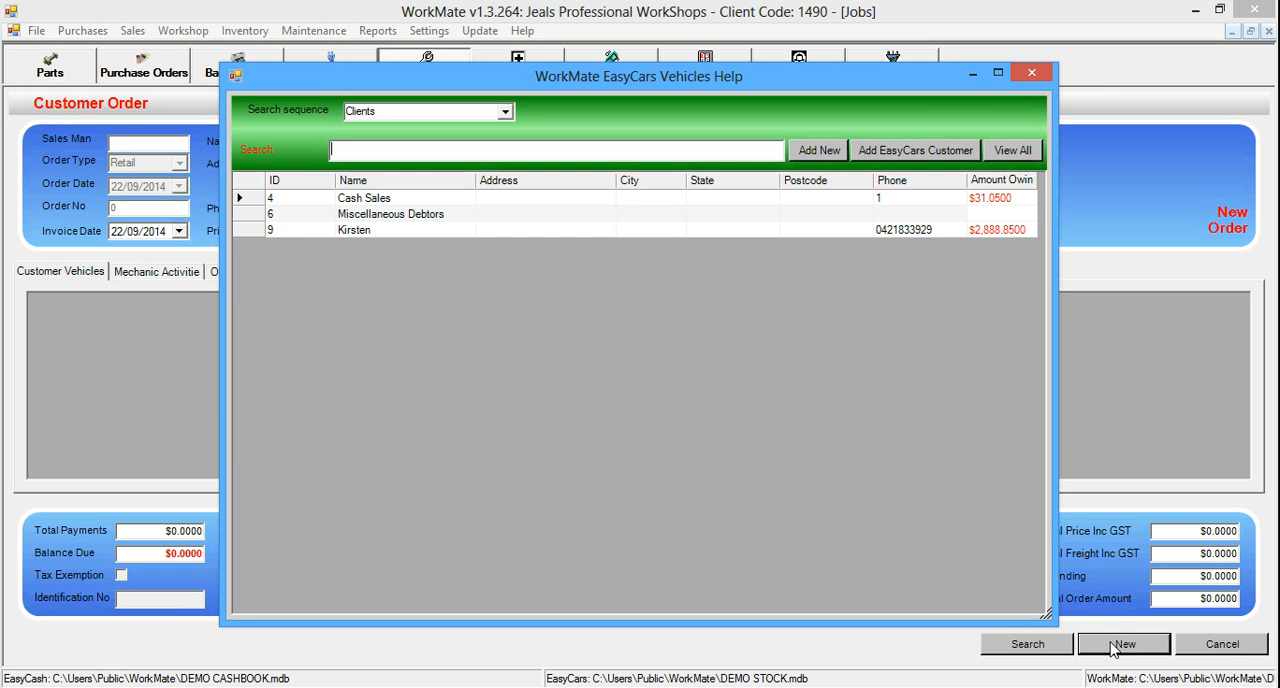
{"action": "left_click", "coordinate": [256, 228]}
{"action": "double_click", "coordinate": [256, 228]}
Add the Battery part to the order items
{"action": "right_click", "coordinate": [503, 386]}
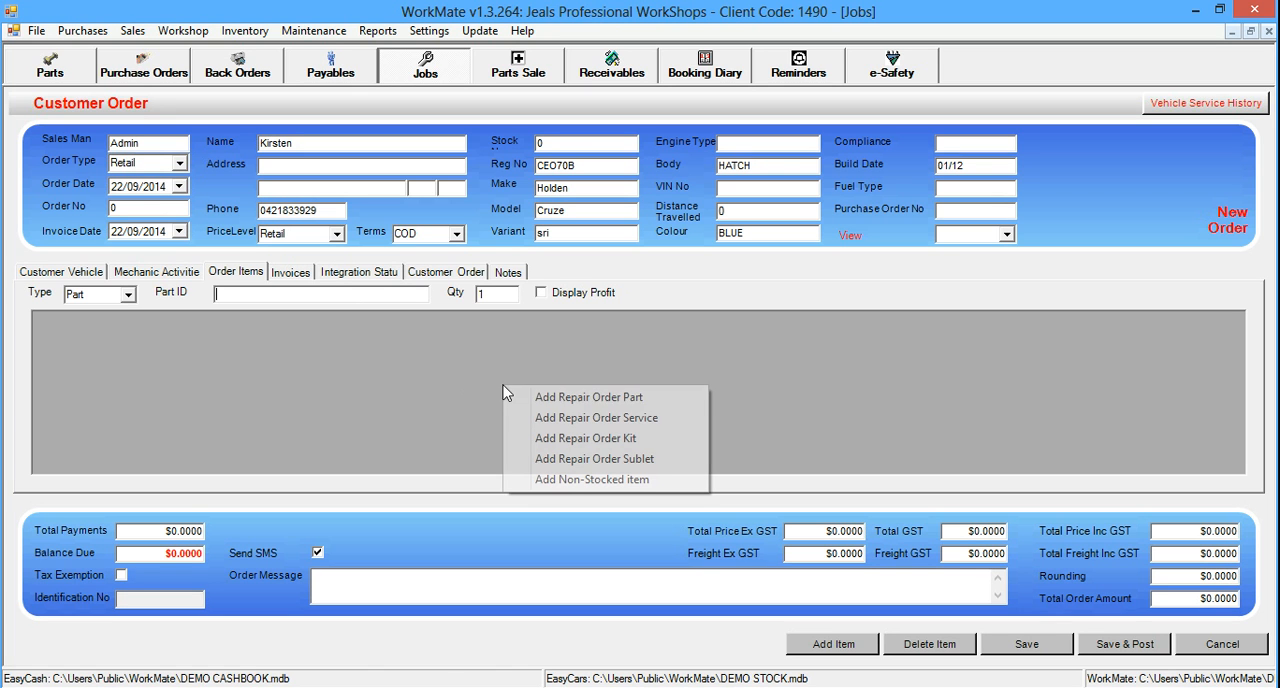
{"action": "left_click", "coordinate": [562, 397]}
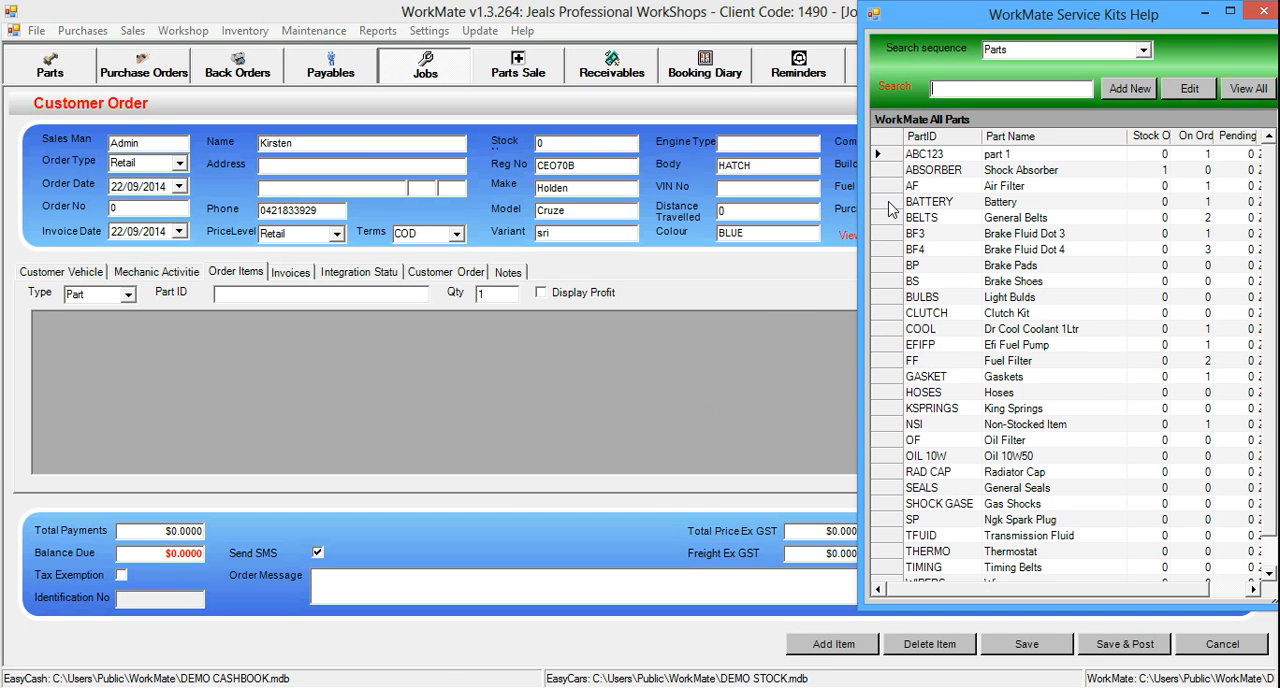
{"action": "double_click", "coordinate": [893, 204]}
Add the First Service service to the order items and close the item list
{"action": "left_click", "coordinate": [1144, 52]}
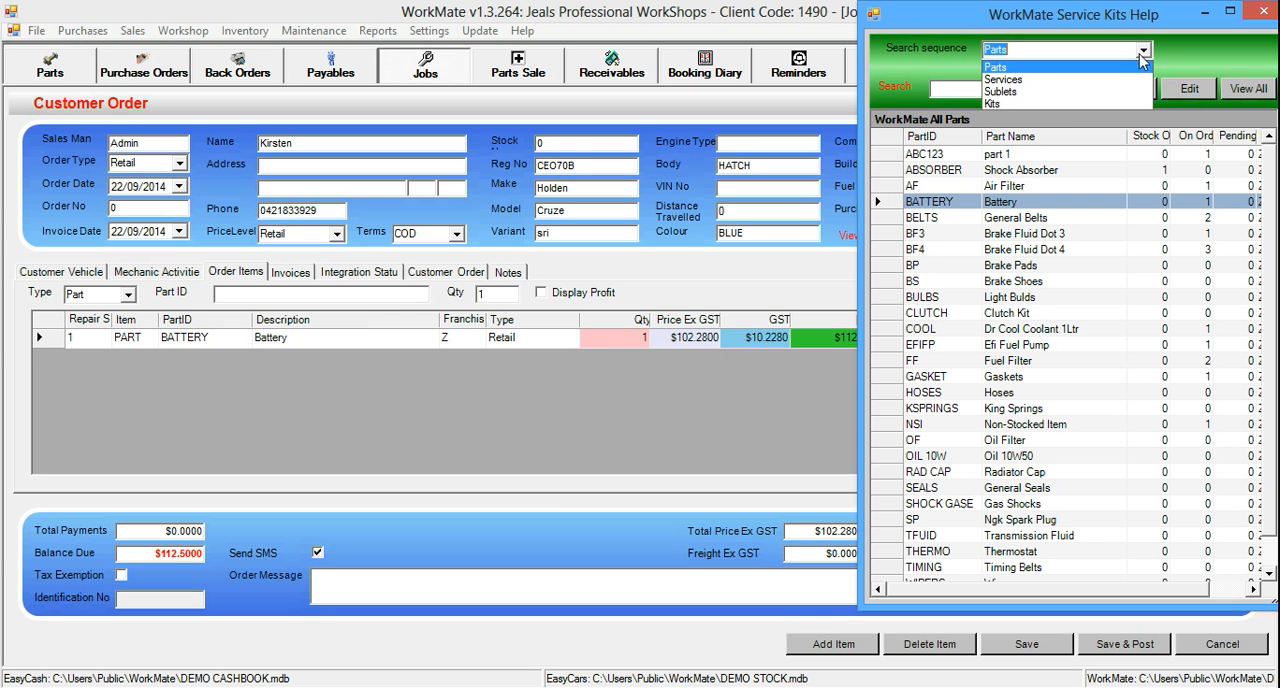
{"action": "left_click", "coordinate": [1046, 77]}
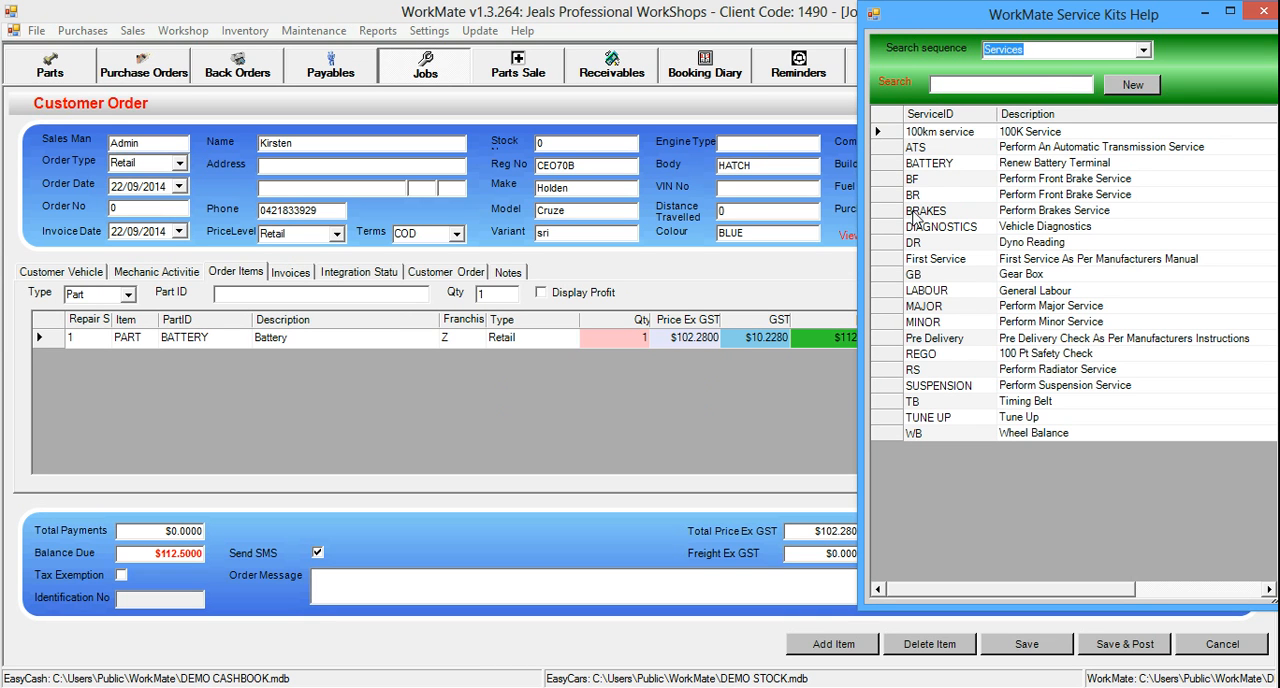
{"action": "left_click", "coordinate": [888, 259]}
{"action": "double_click", "coordinate": [888, 259]}
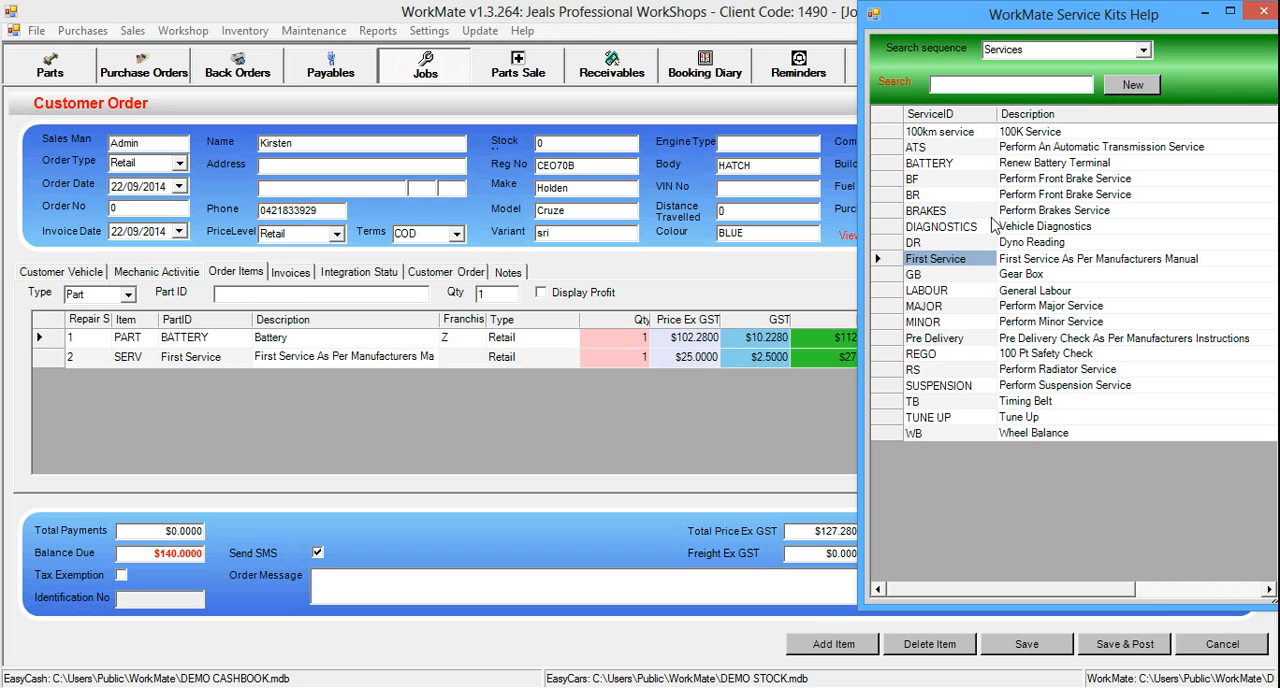
{"action": "left_click", "coordinate": [1263, 12]}
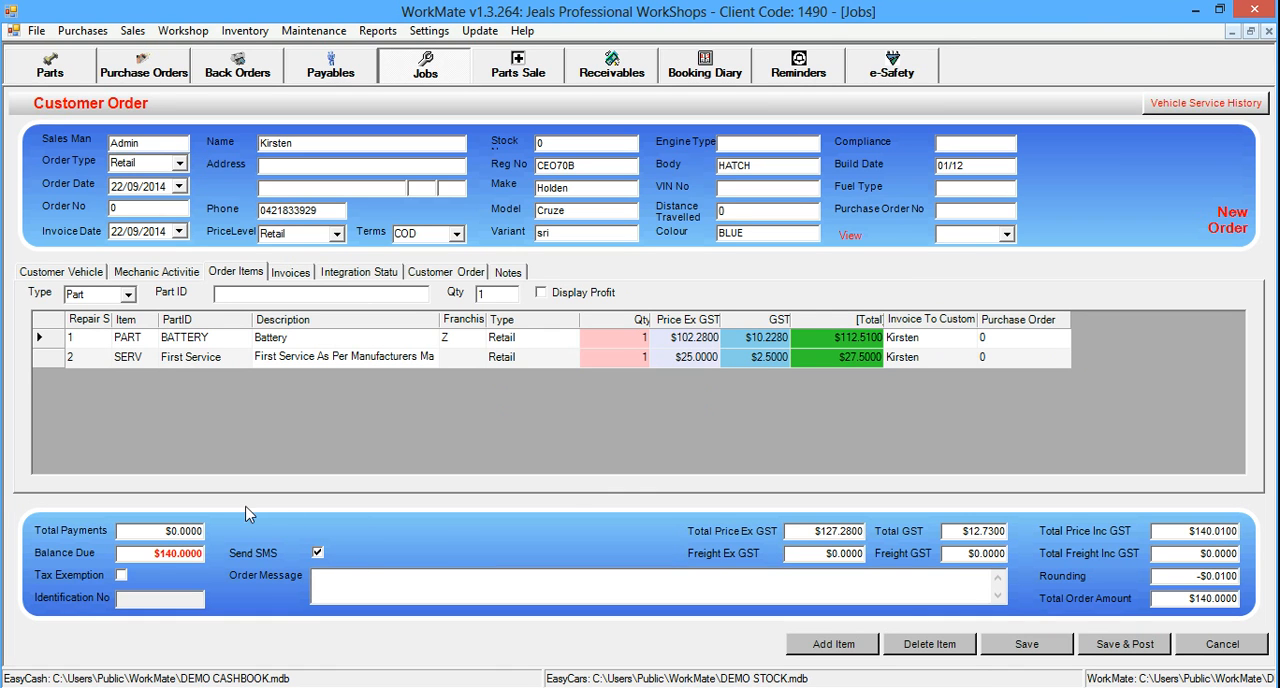
Post the order with a zero odometer reading, back-ordering the battery from Miscellaneous Creditors for all parts, without printing the invoice
{"action": "left_click", "coordinate": [1113, 646]}
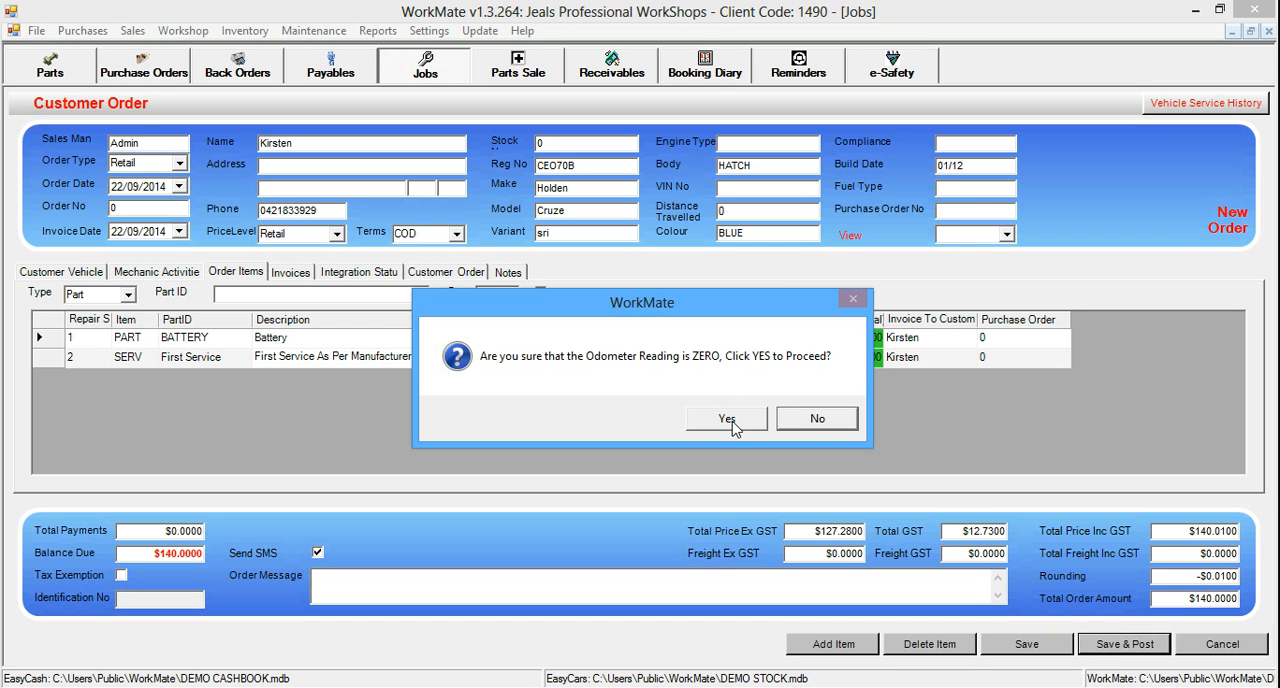
{"action": "left_click", "coordinate": [730, 420]}
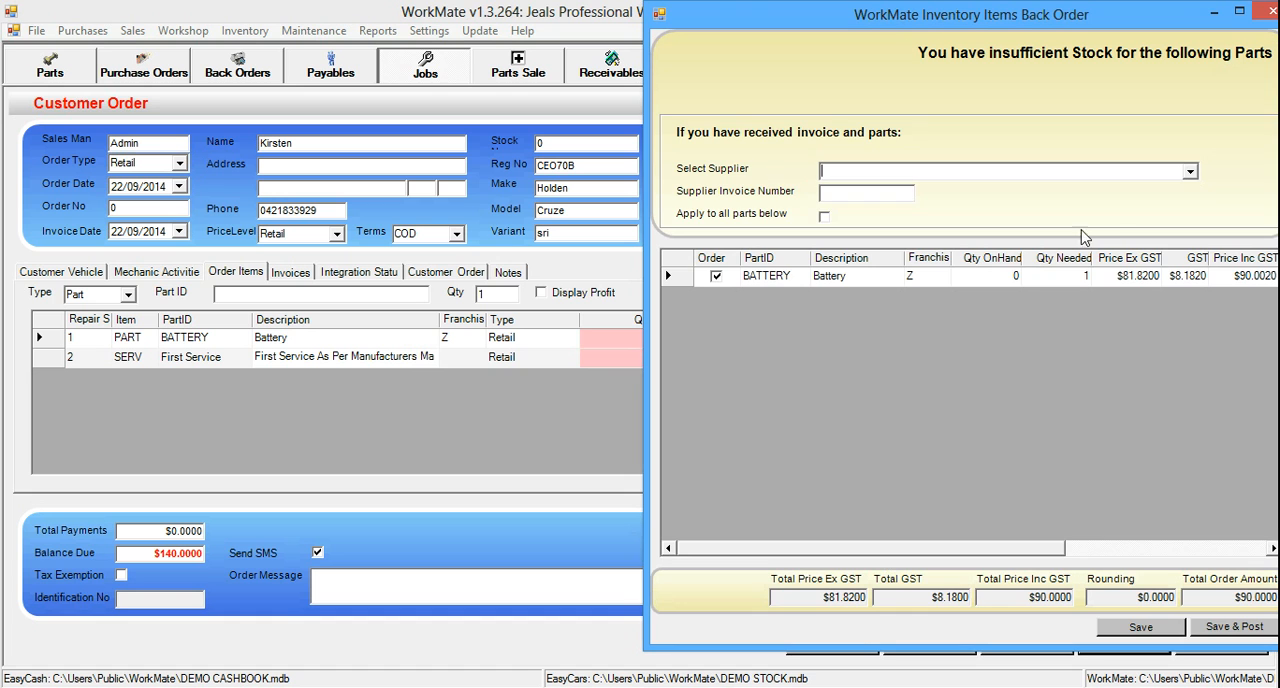
{"action": "left_click", "coordinate": [1191, 174]}
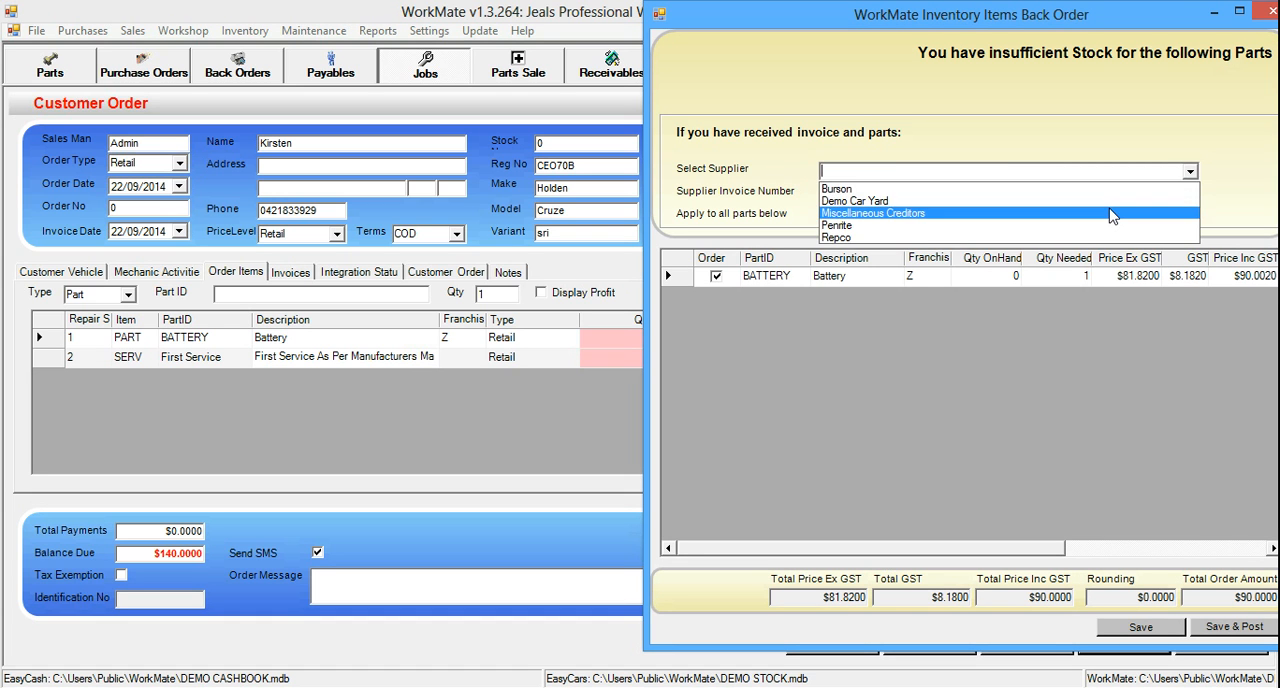
{"action": "left_click", "coordinate": [1112, 212]}
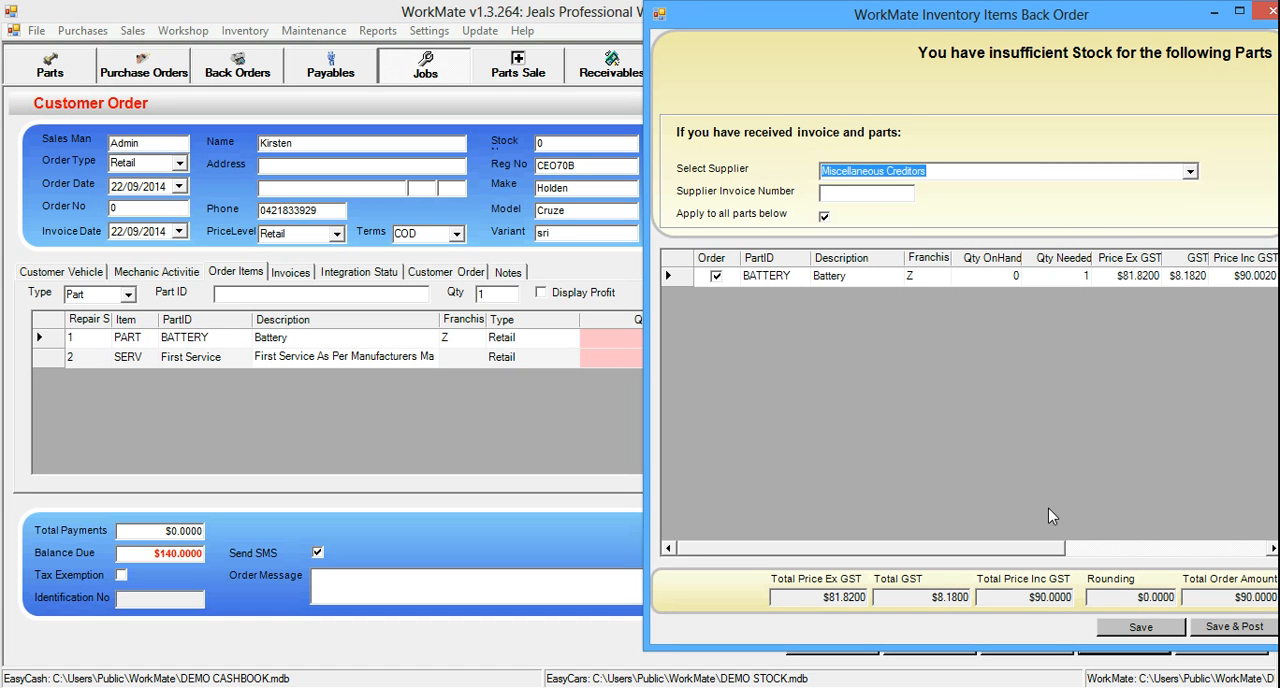
{"action": "left_click", "coordinate": [1110, 627]}
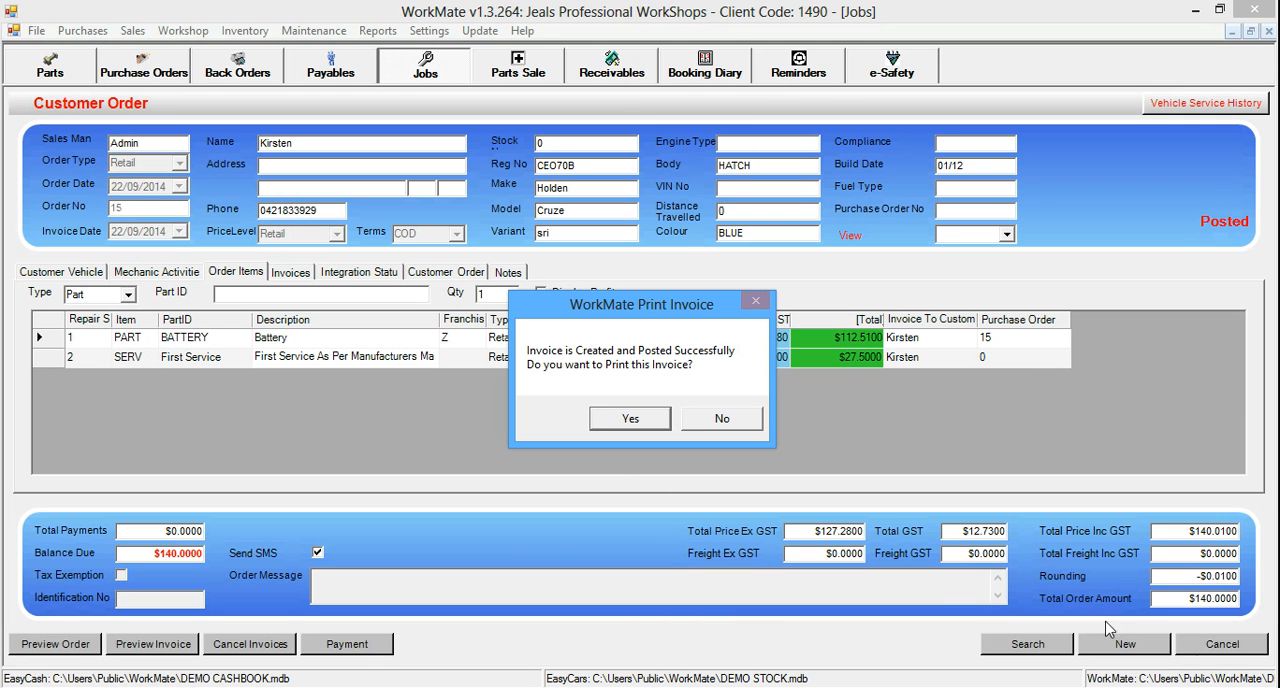
{"action": "left_click", "coordinate": [723, 421]}
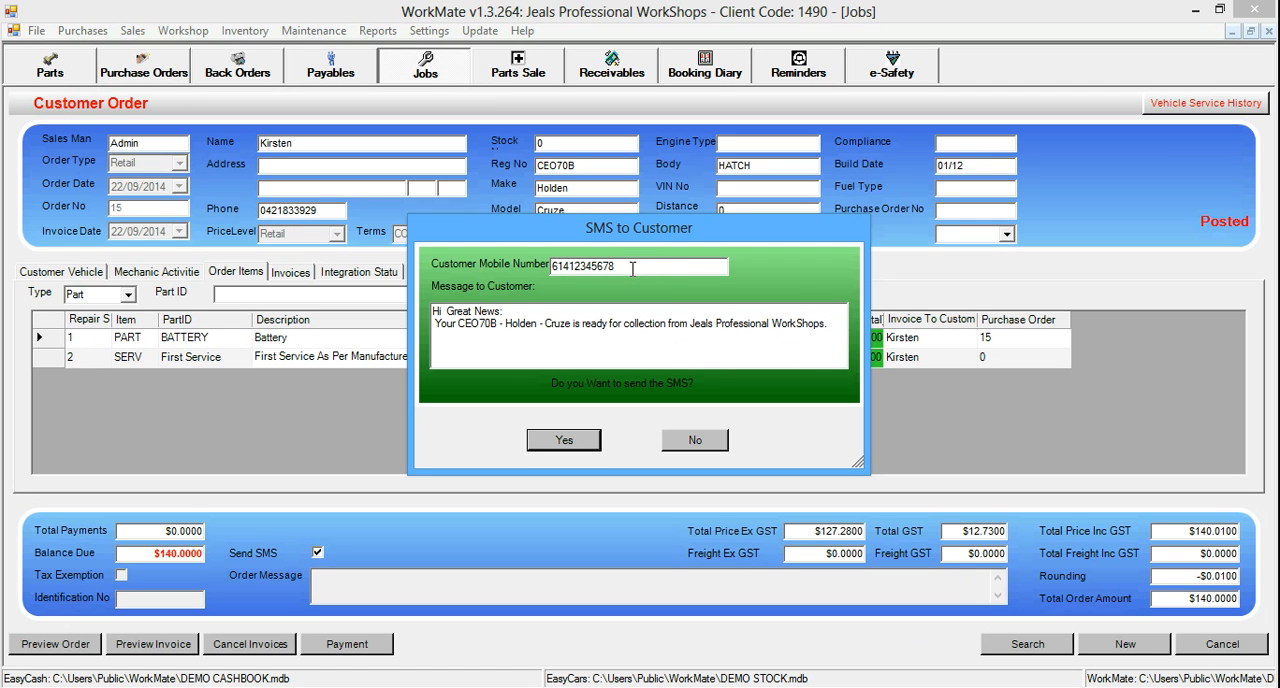
Add a "Regards" sign-off with the sender's name to the customer SMS and decline sending it
{"action": "left_click", "coordinate": [836, 330]}
{"action": "type", "text": "Regards Peter"}
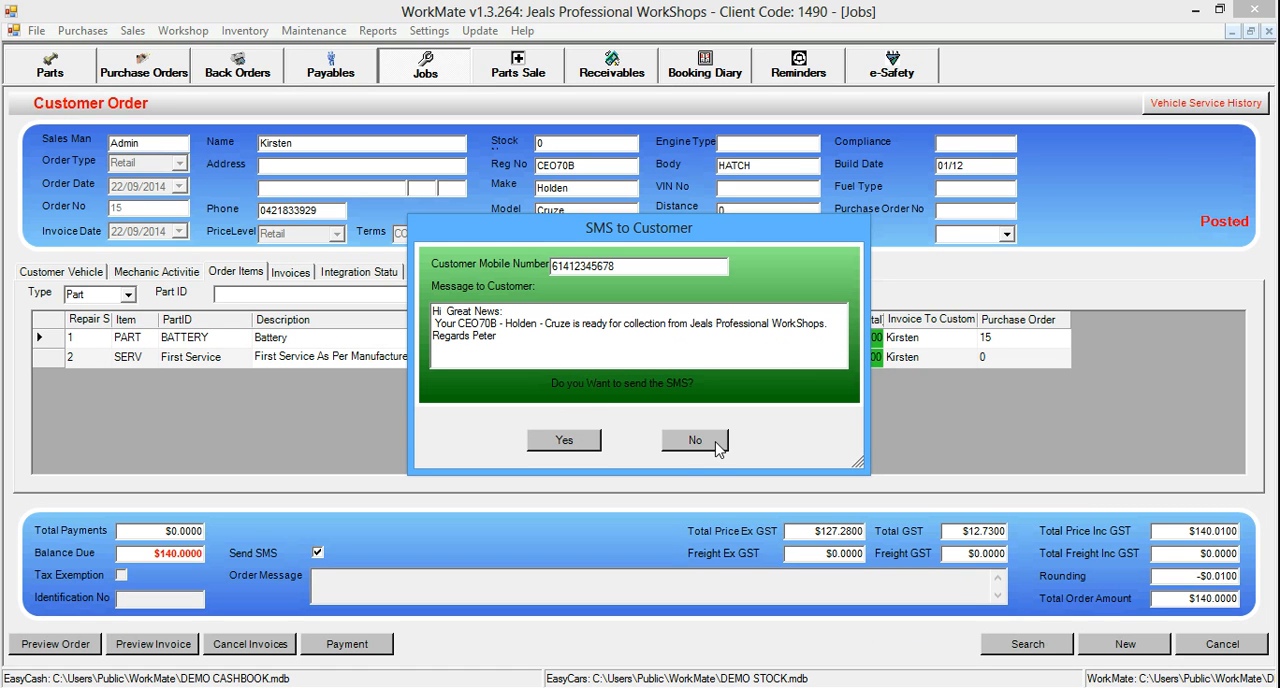
{"action": "left_click", "coordinate": [683, 449]}
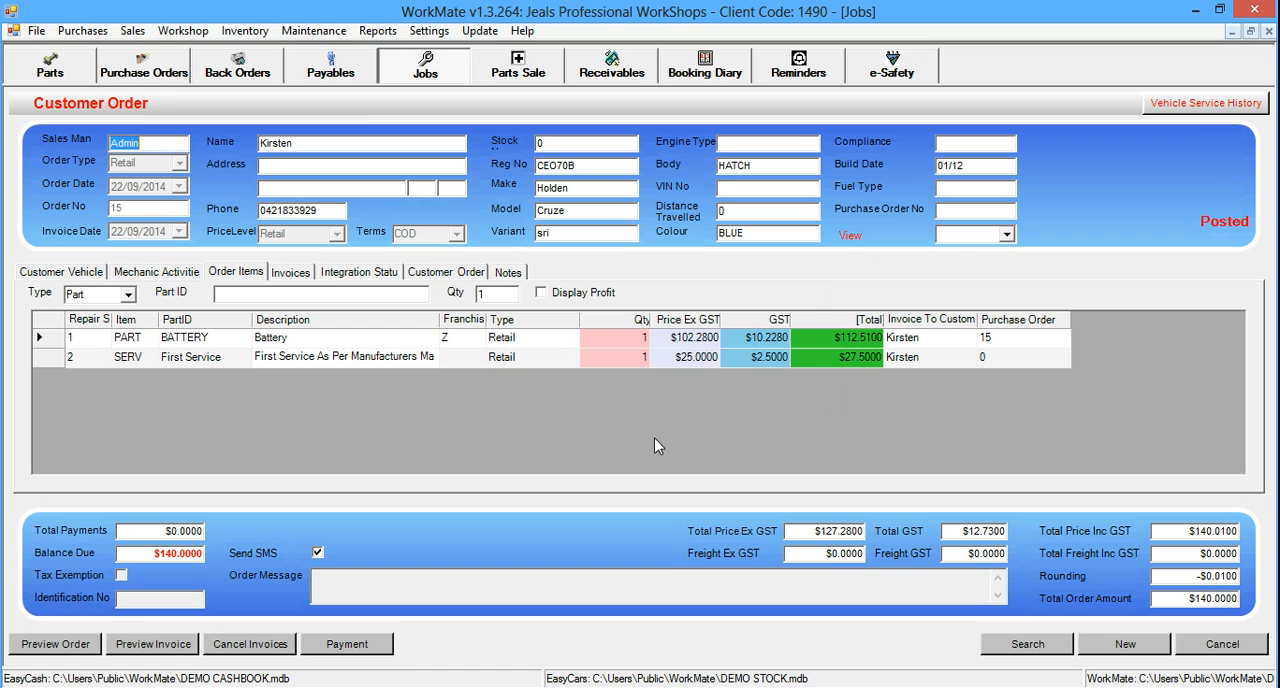
Open the 100km service for editing, review its next service and duration choices, and save it with MAJOR and 3 months
{"action": "left_click", "coordinate": [326, 37]}
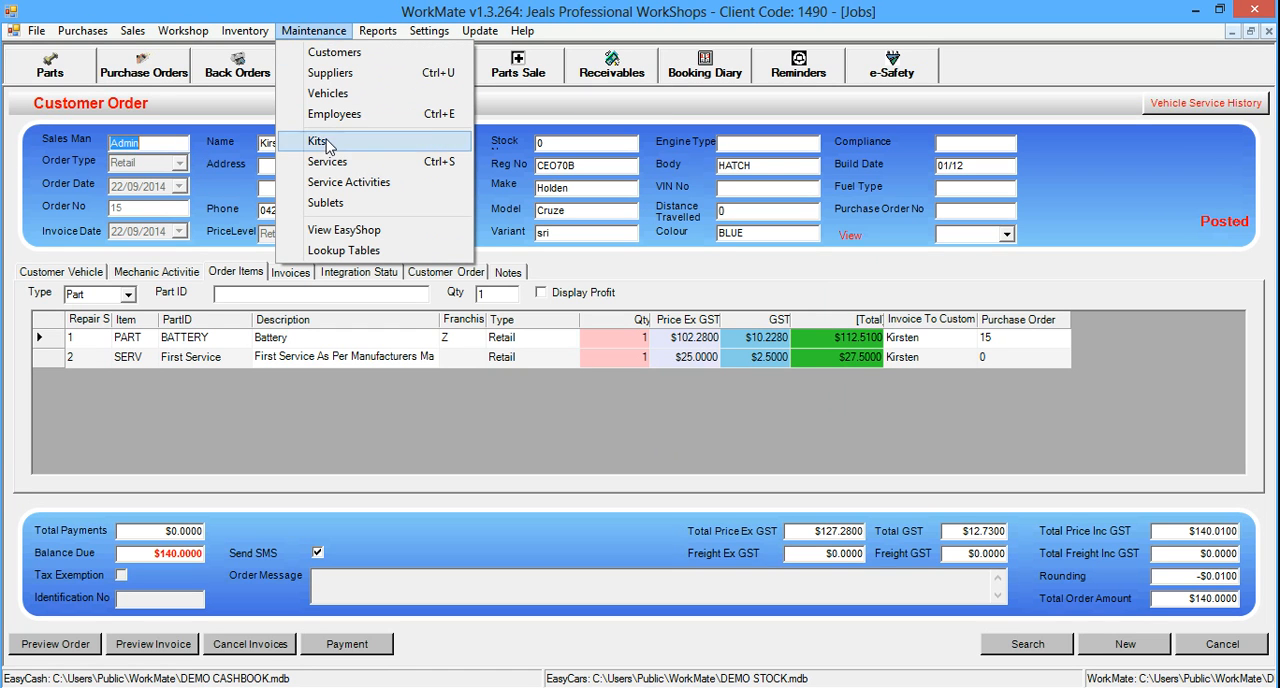
{"action": "left_click", "coordinate": [324, 168]}
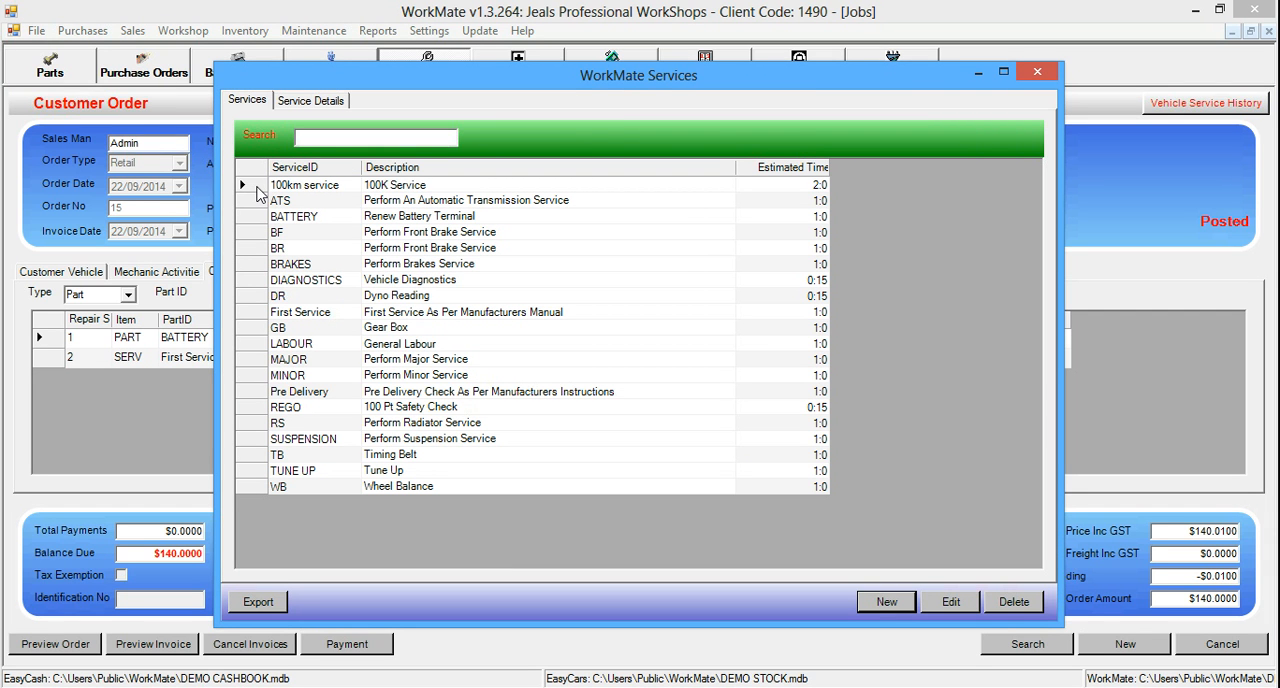
{"action": "double_click", "coordinate": [258, 188]}
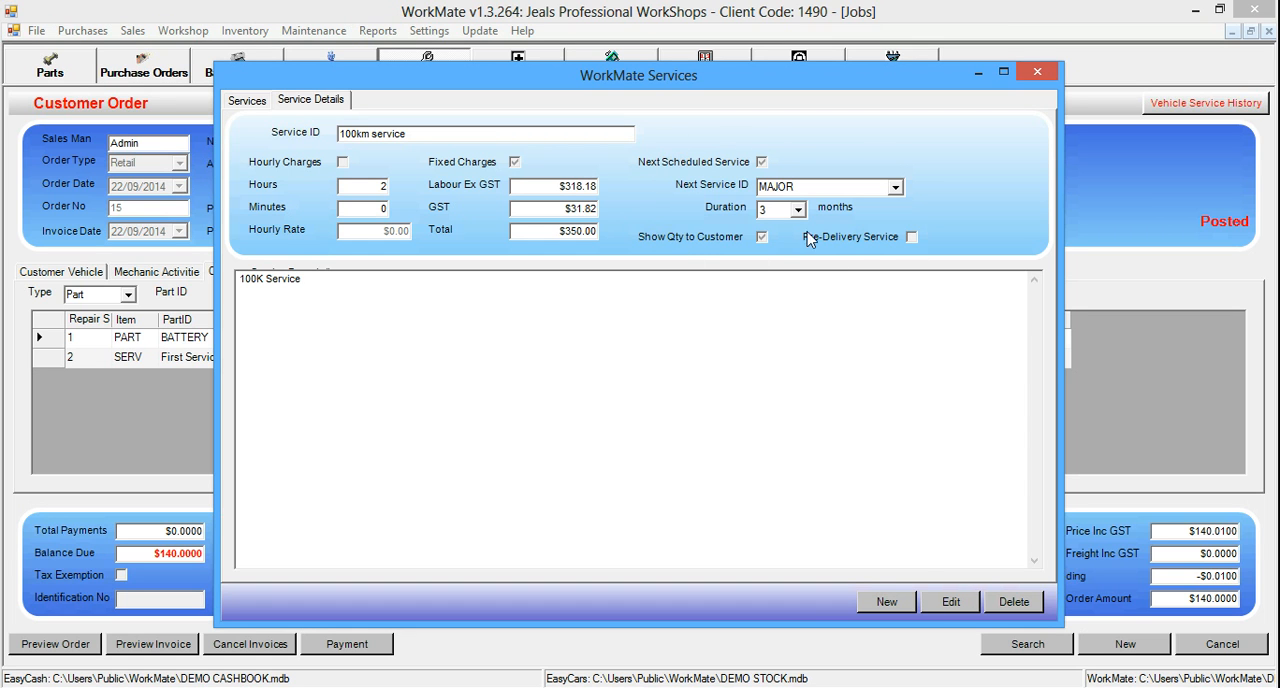
{"action": "left_click", "coordinate": [946, 601]}
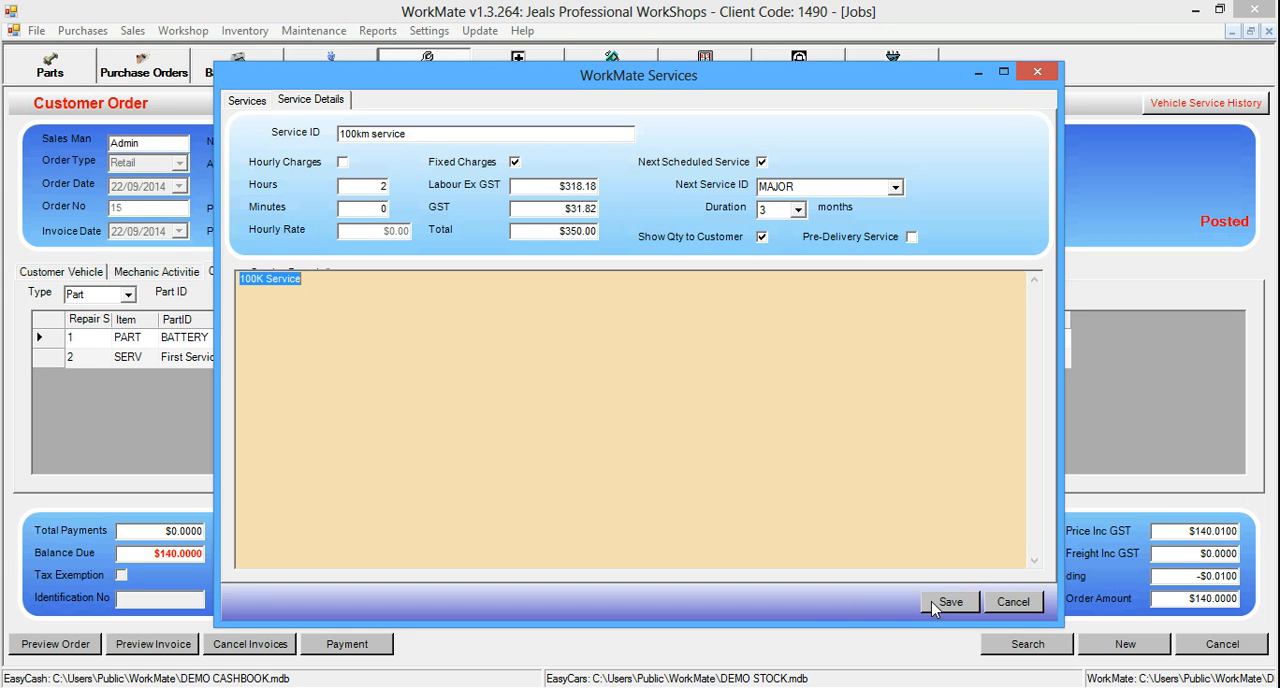
{"action": "left_click", "coordinate": [895, 187]}
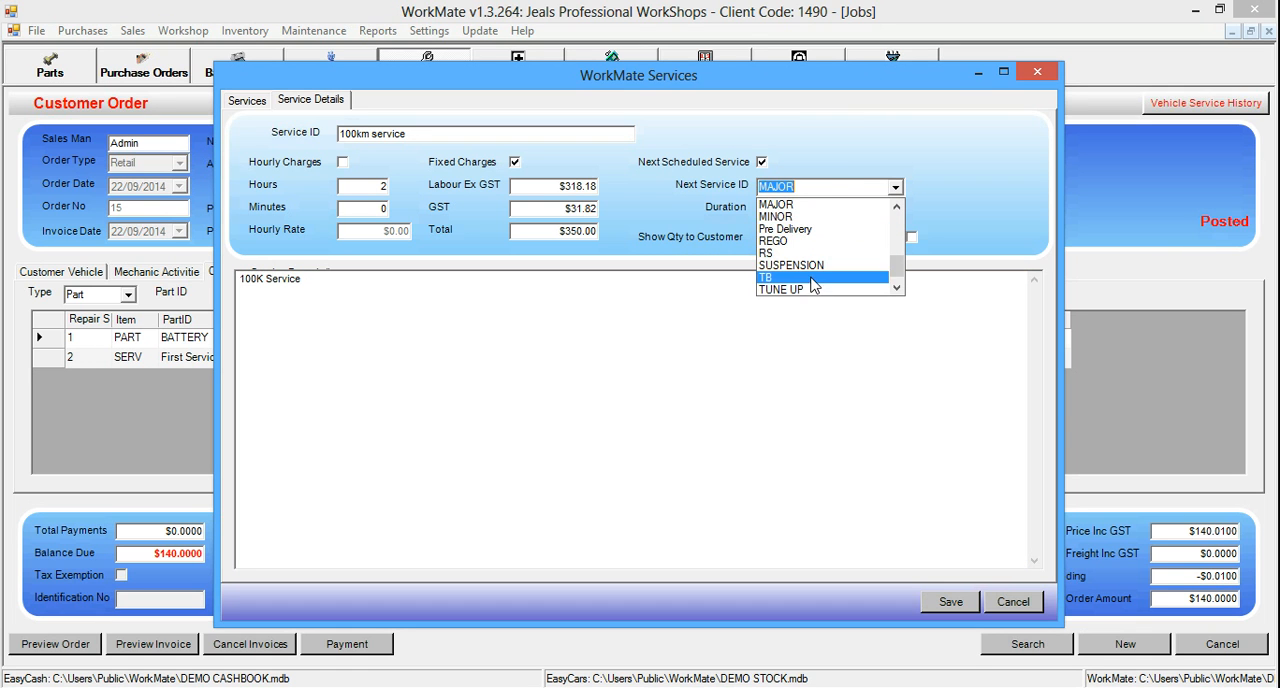
{"action": "left_click", "coordinate": [840, 172]}
{"action": "left_click", "coordinate": [800, 211]}
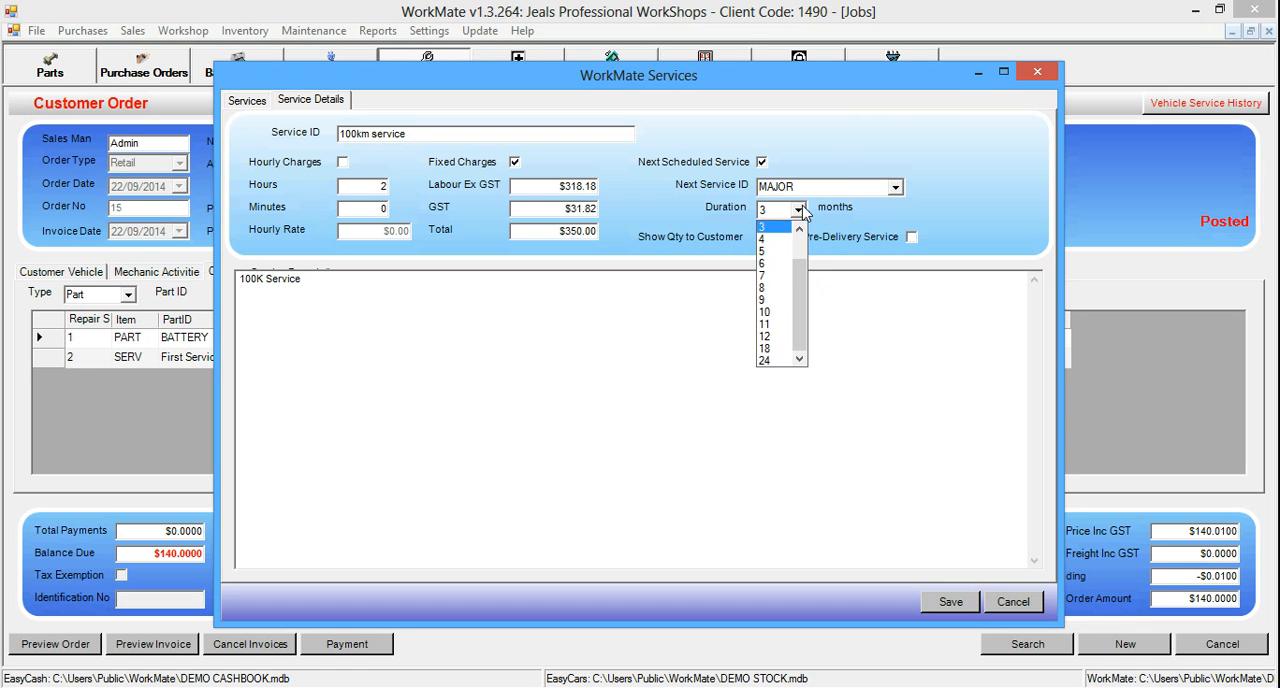
{"action": "left_click", "coordinate": [866, 125]}
{"action": "left_click", "coordinate": [950, 601]}
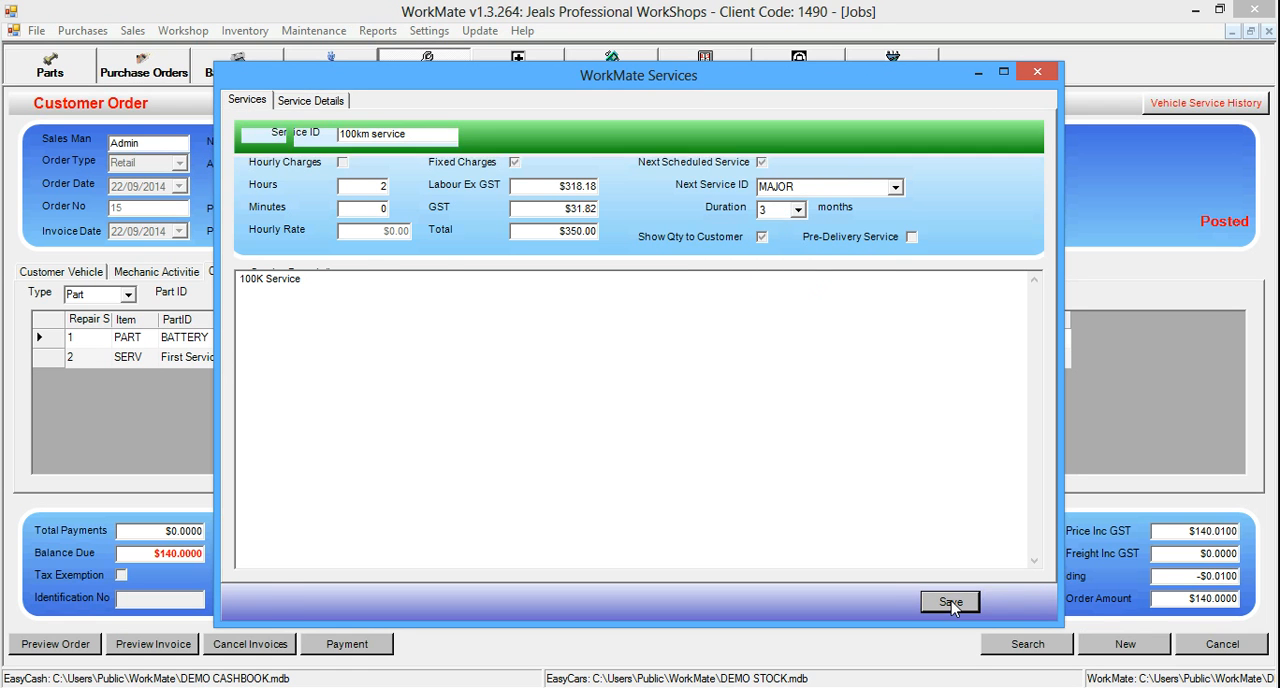
{"action": "left_click", "coordinate": [1037, 72]}
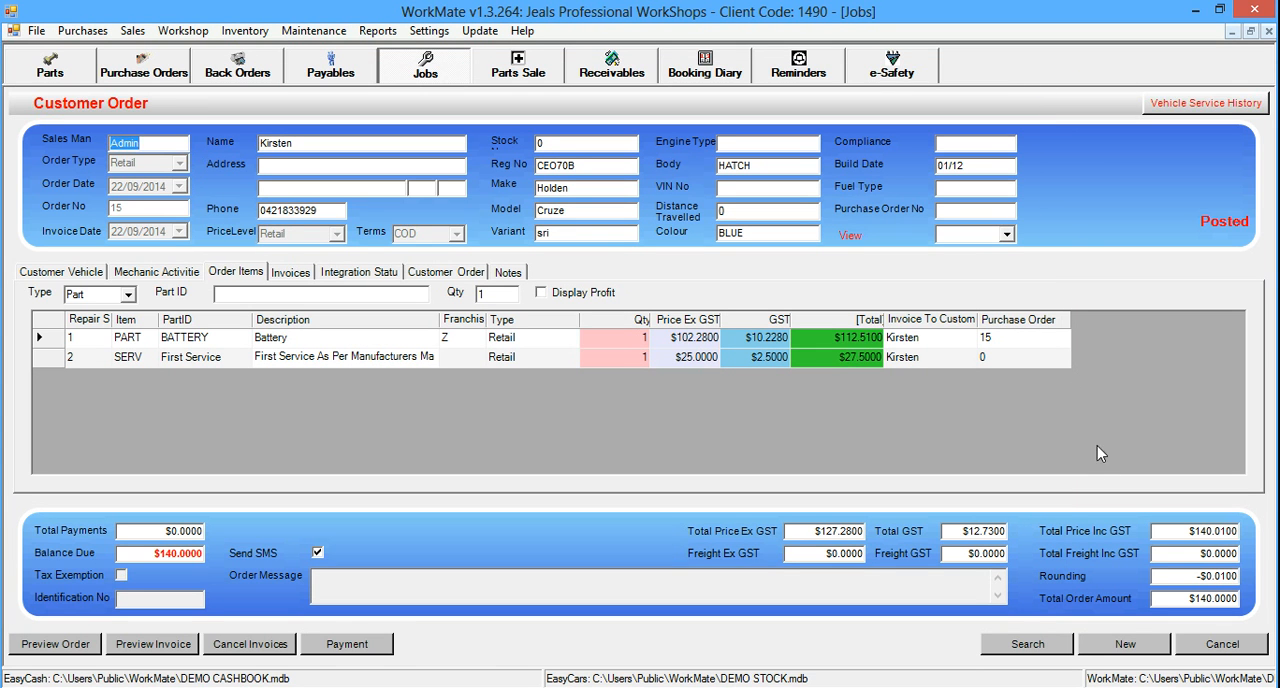
Start a new customer order for the existing customer with the Holden Cruze
{"action": "left_click", "coordinate": [1128, 646]}
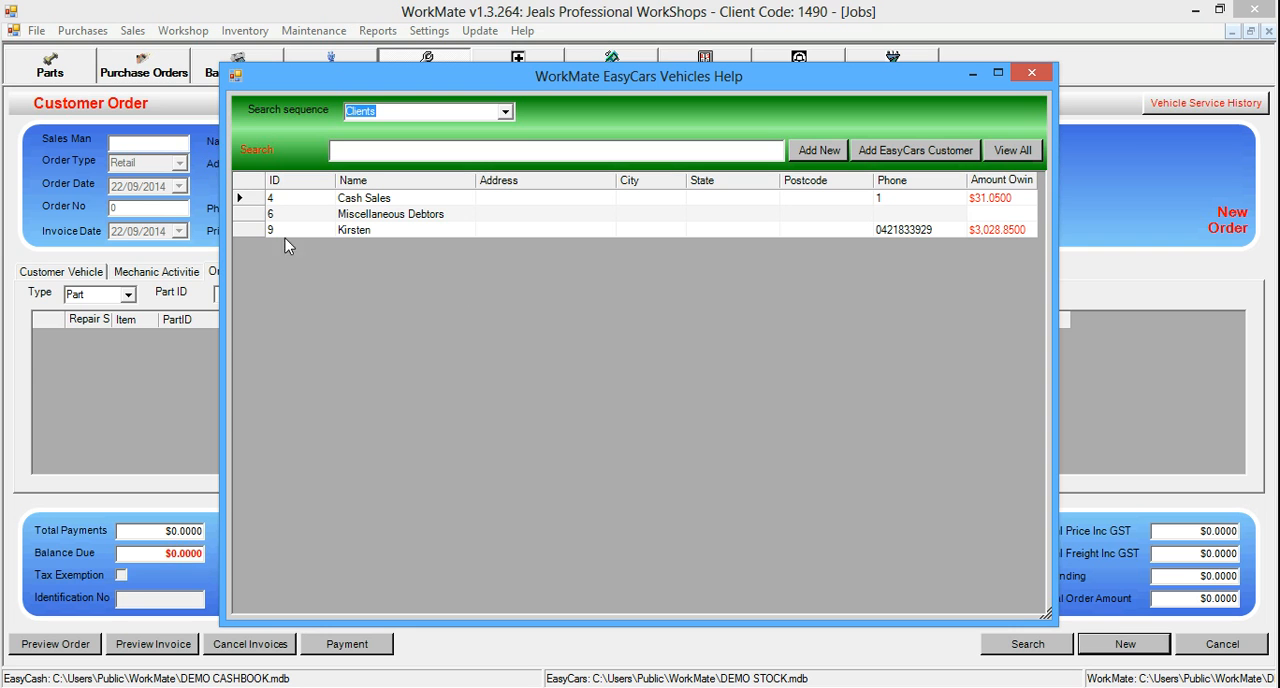
{"action": "left_click", "coordinate": [255, 232]}
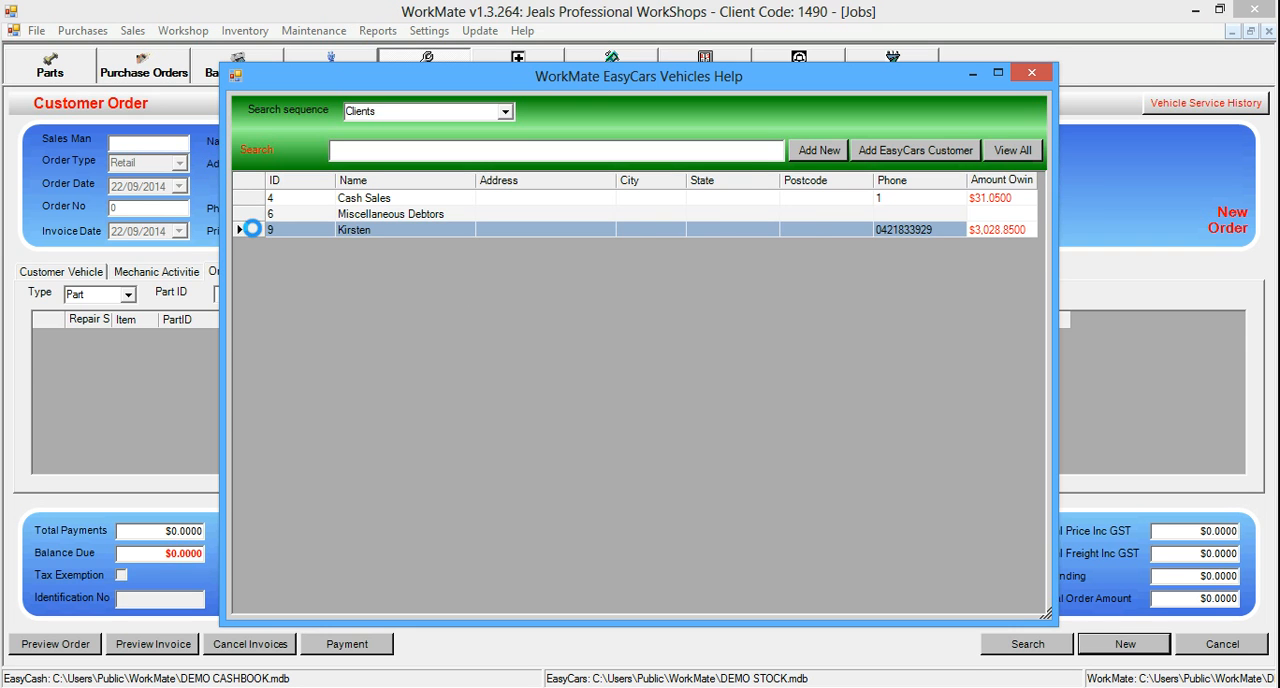
{"action": "double_click", "coordinate": [255, 232]}
Add the 100km service to the order as a repair order service and close the service list
{"action": "right_click", "coordinate": [367, 400]}
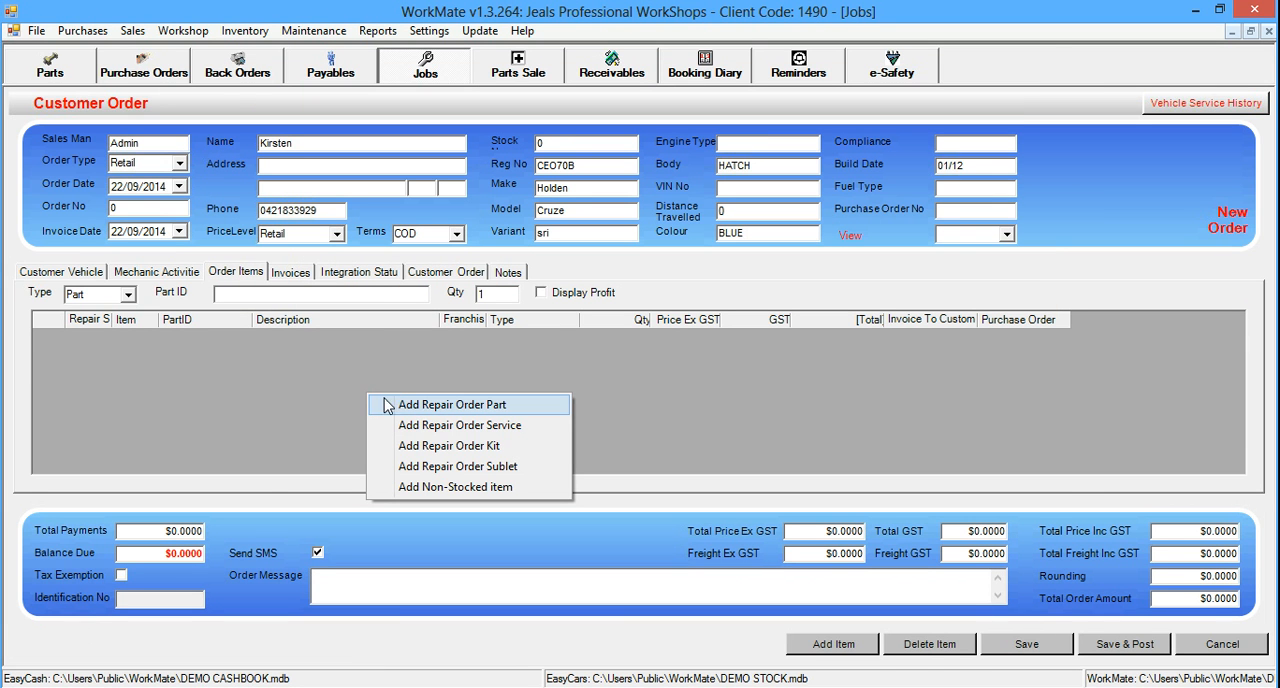
{"action": "left_click", "coordinate": [452, 426]}
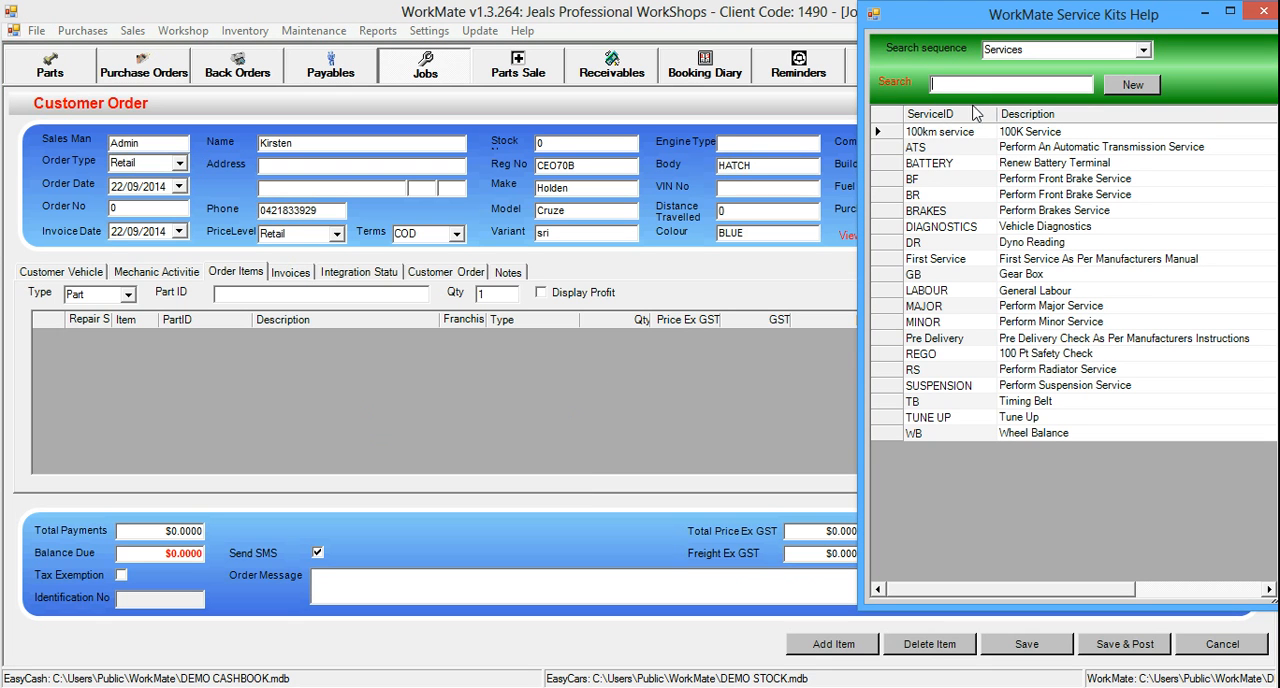
{"action": "double_click", "coordinate": [898, 137]}
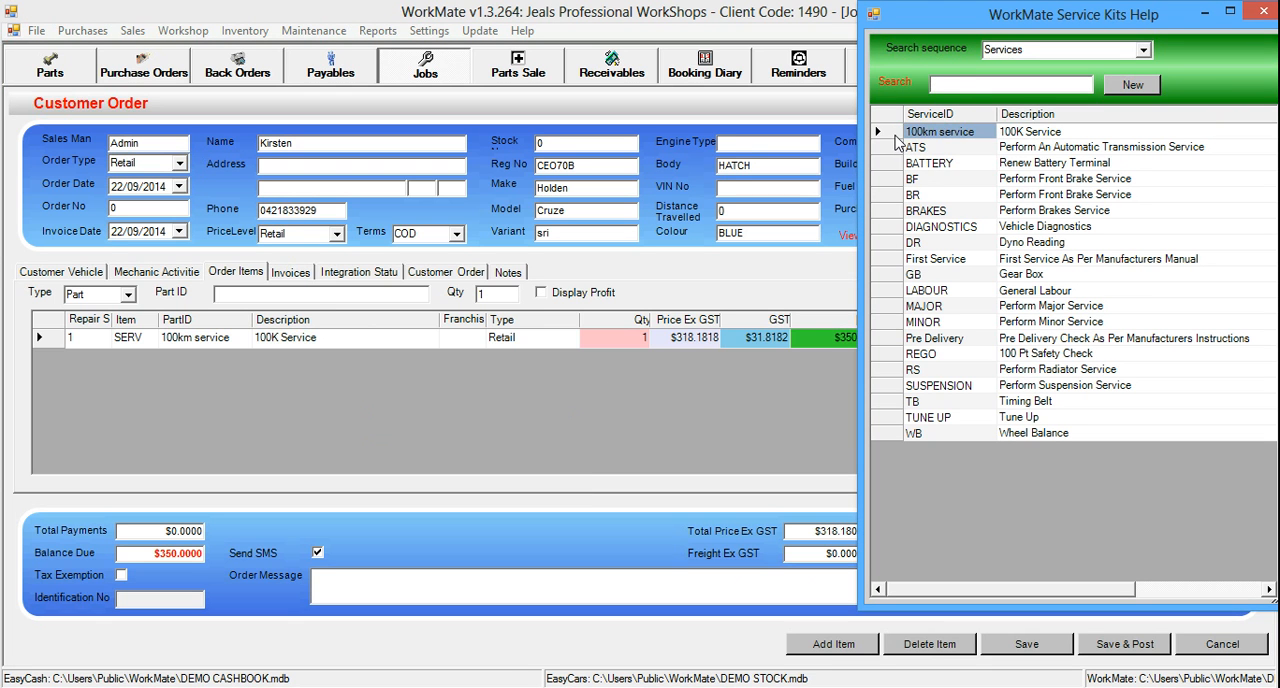
{"action": "left_click", "coordinate": [1264, 14]}
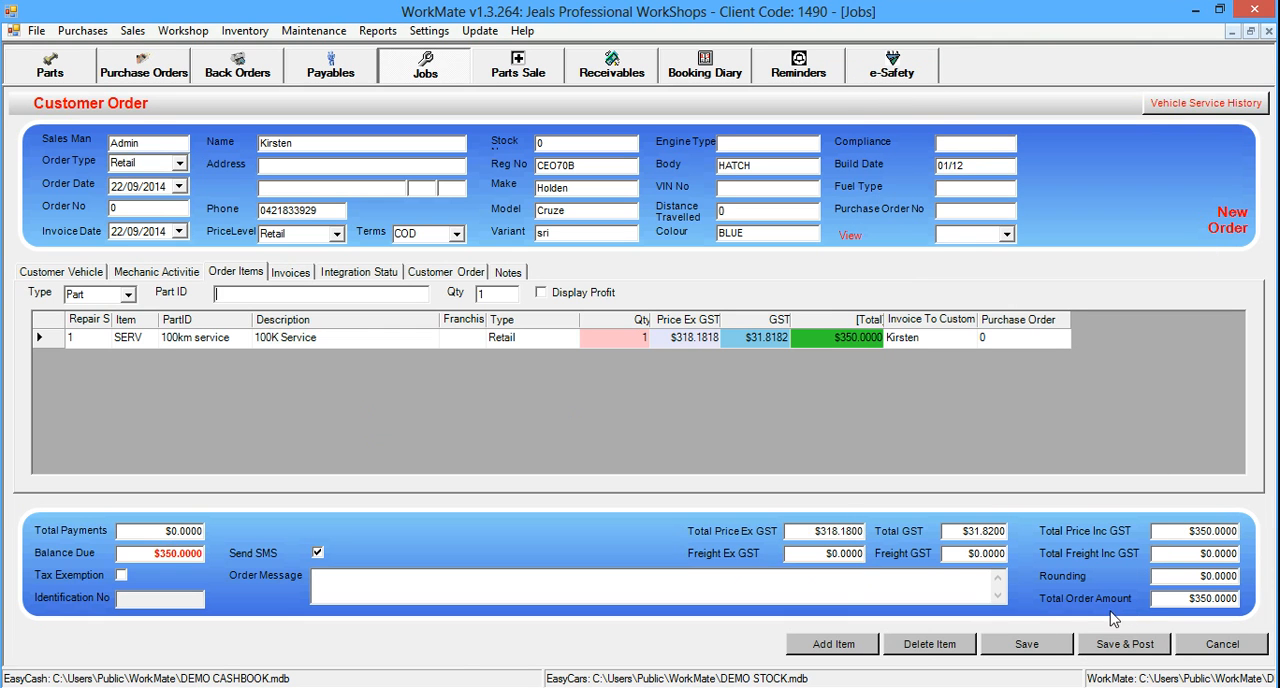
Save and post the order with a zero odometer reading, declining both the invoice printout and the customer SMS
{"action": "left_click", "coordinate": [1125, 648]}
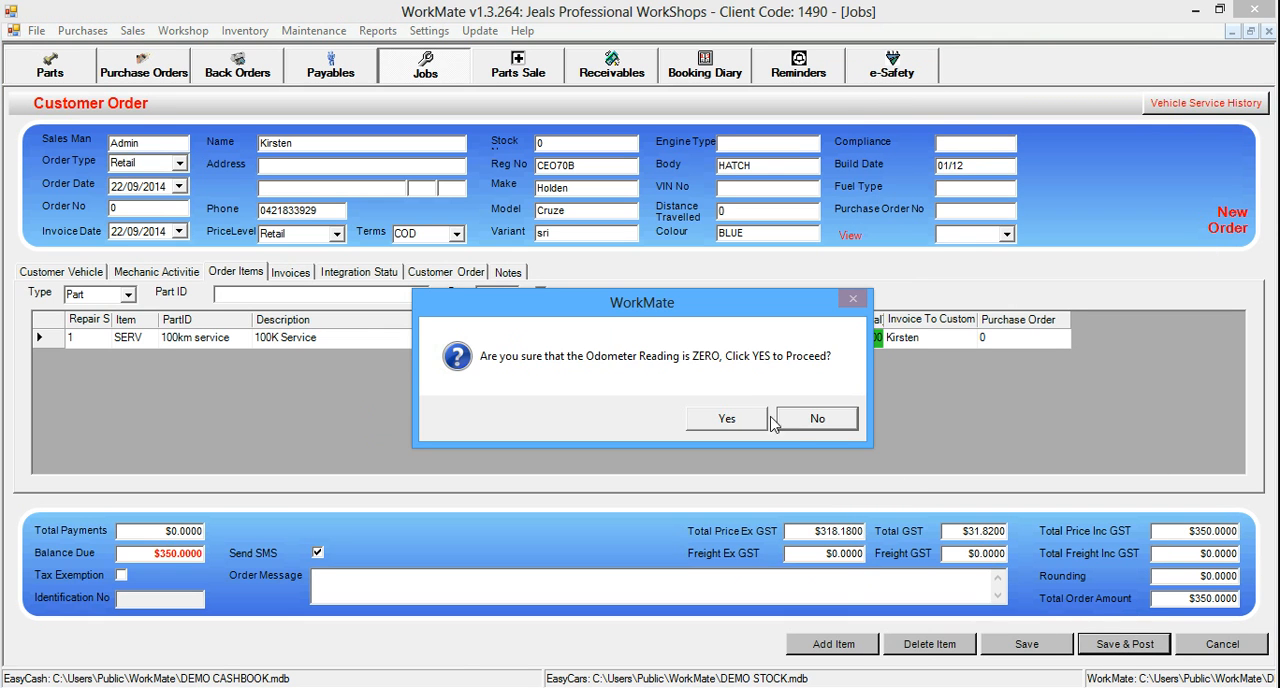
{"action": "left_click", "coordinate": [716, 424]}
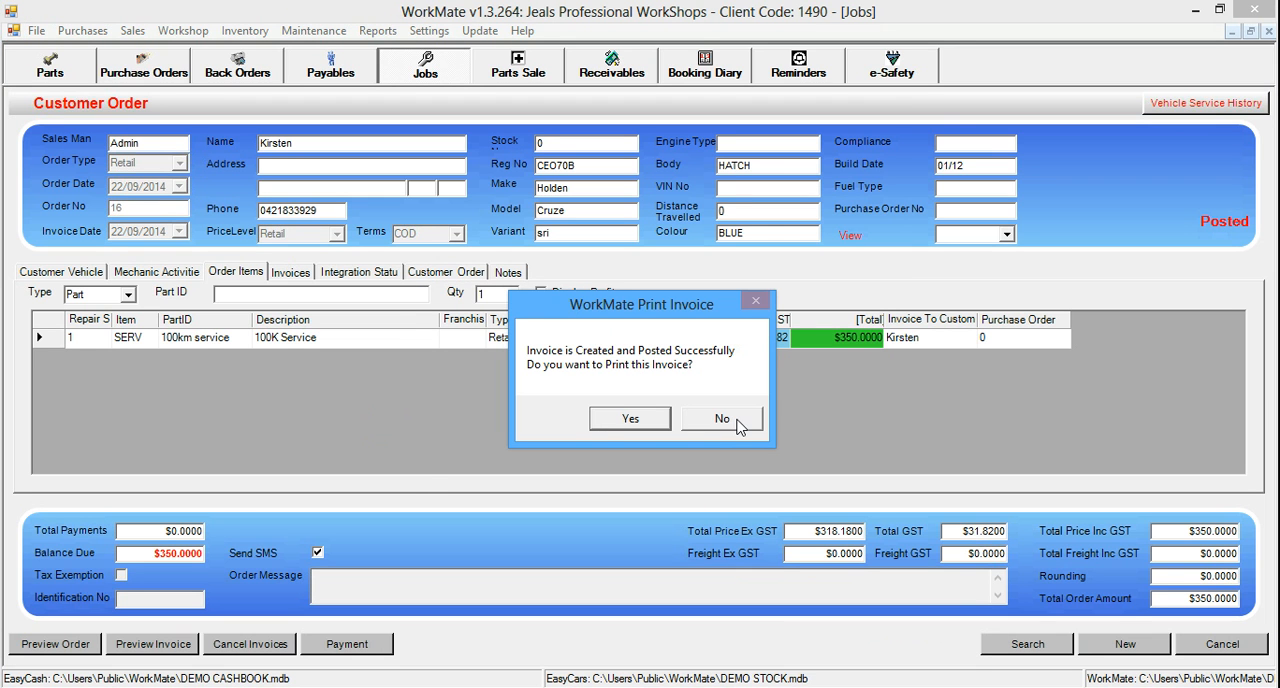
{"action": "left_click", "coordinate": [740, 425]}
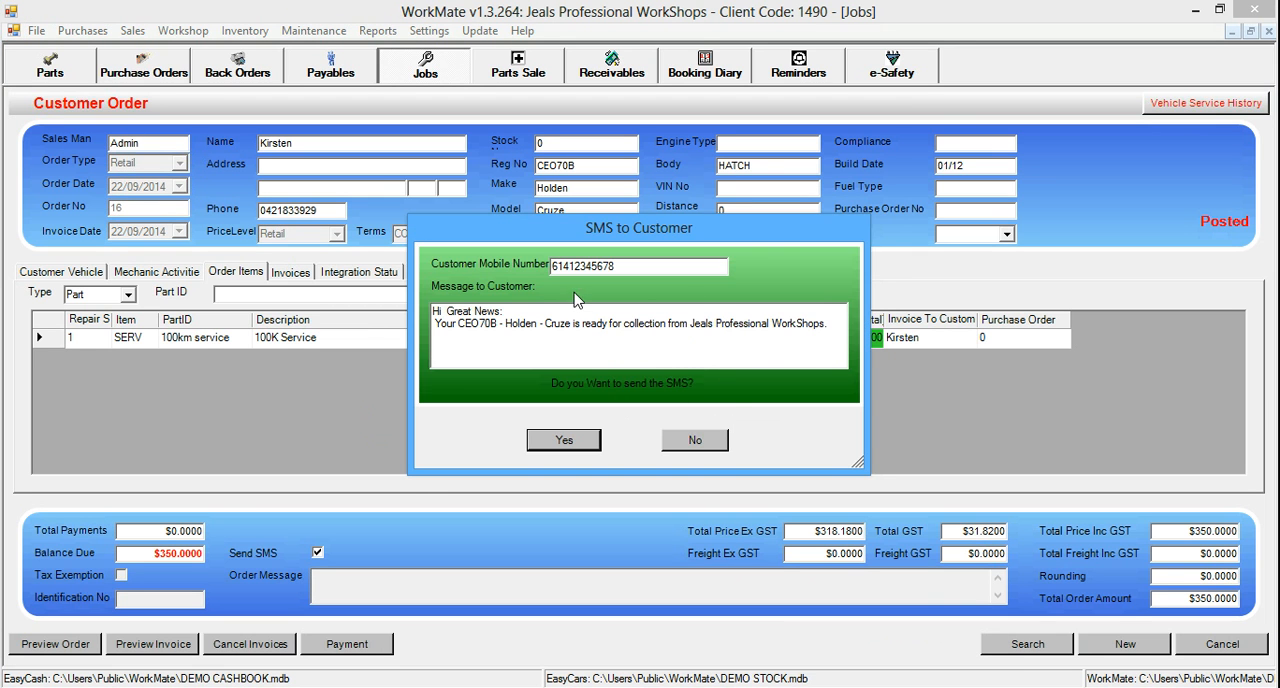
{"action": "left_click", "coordinate": [700, 440]}
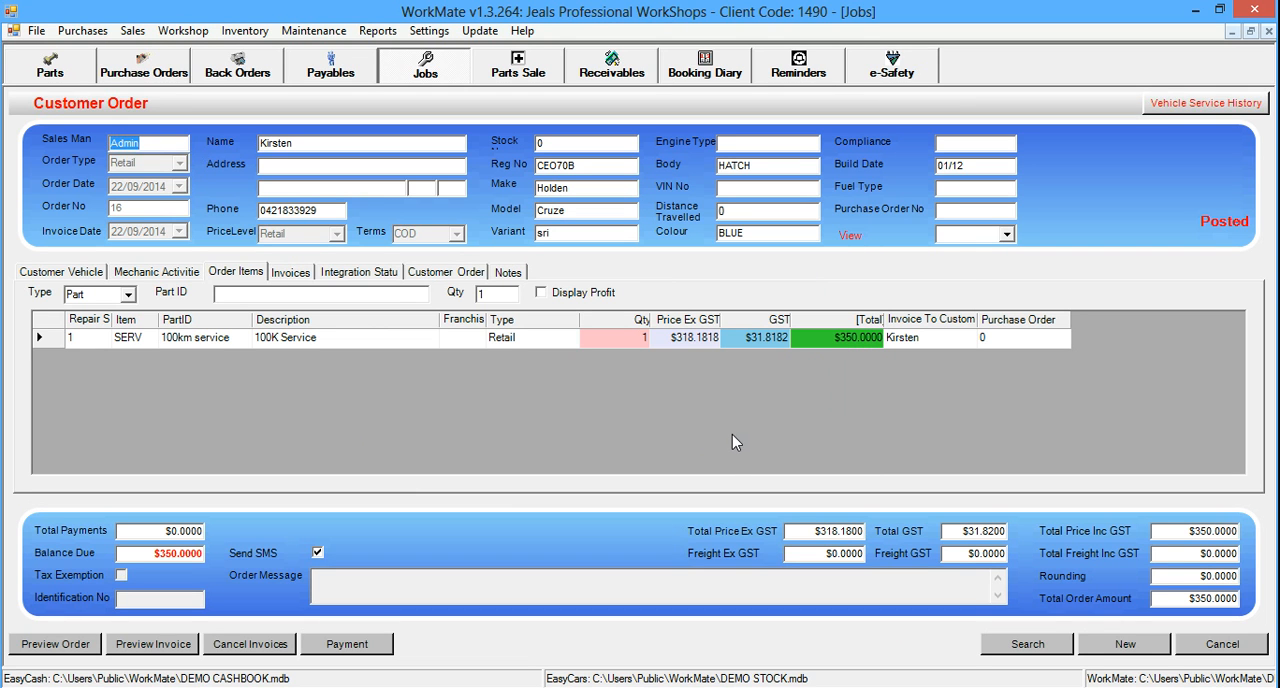
Open the service reminders, set the end date of the due period to 10-Dec-2014, and select the TUNE UP reminder
{"action": "left_click", "coordinate": [797, 70]}
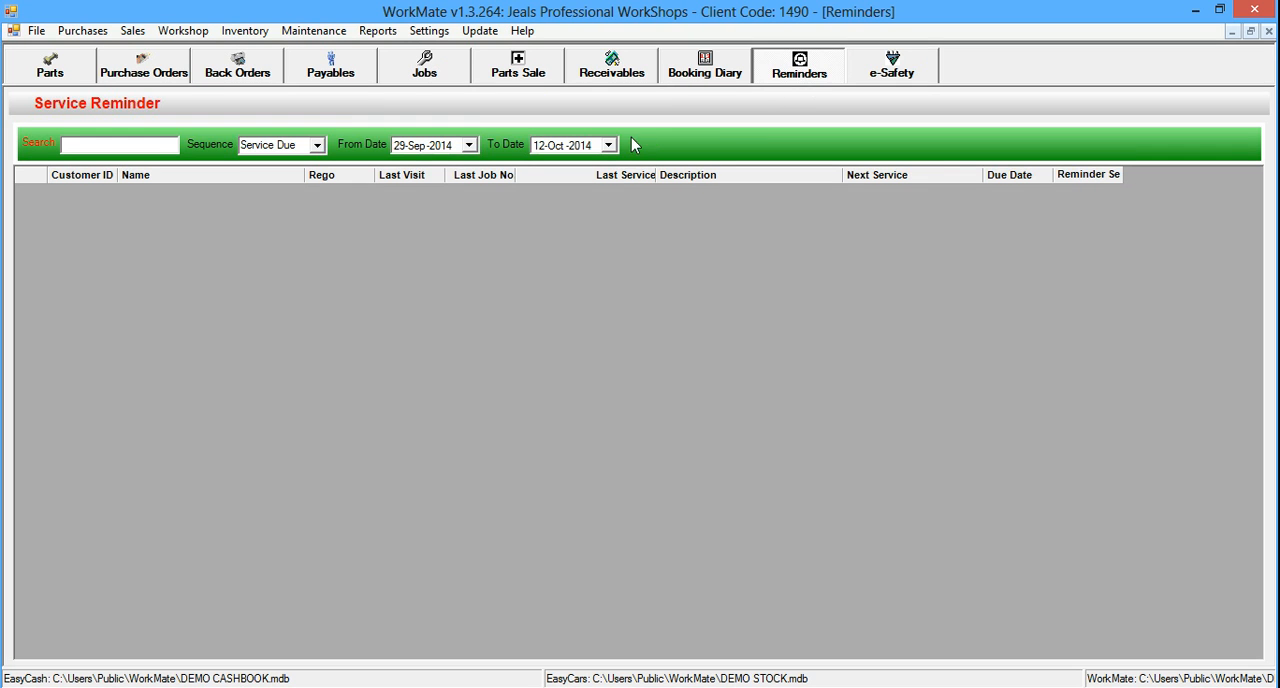
{"action": "left_click", "coordinate": [608, 145]}
{"action": "left_click", "coordinate": [686, 168]}
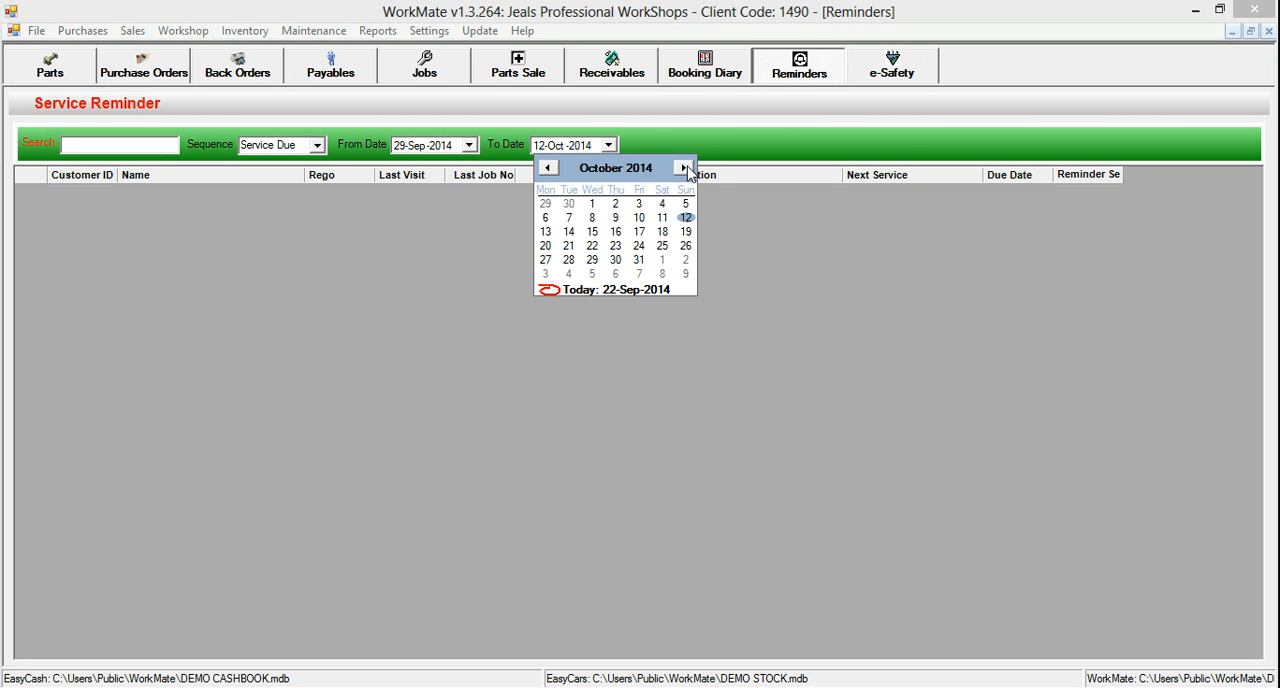
{"action": "left_click", "coordinate": [686, 168]}
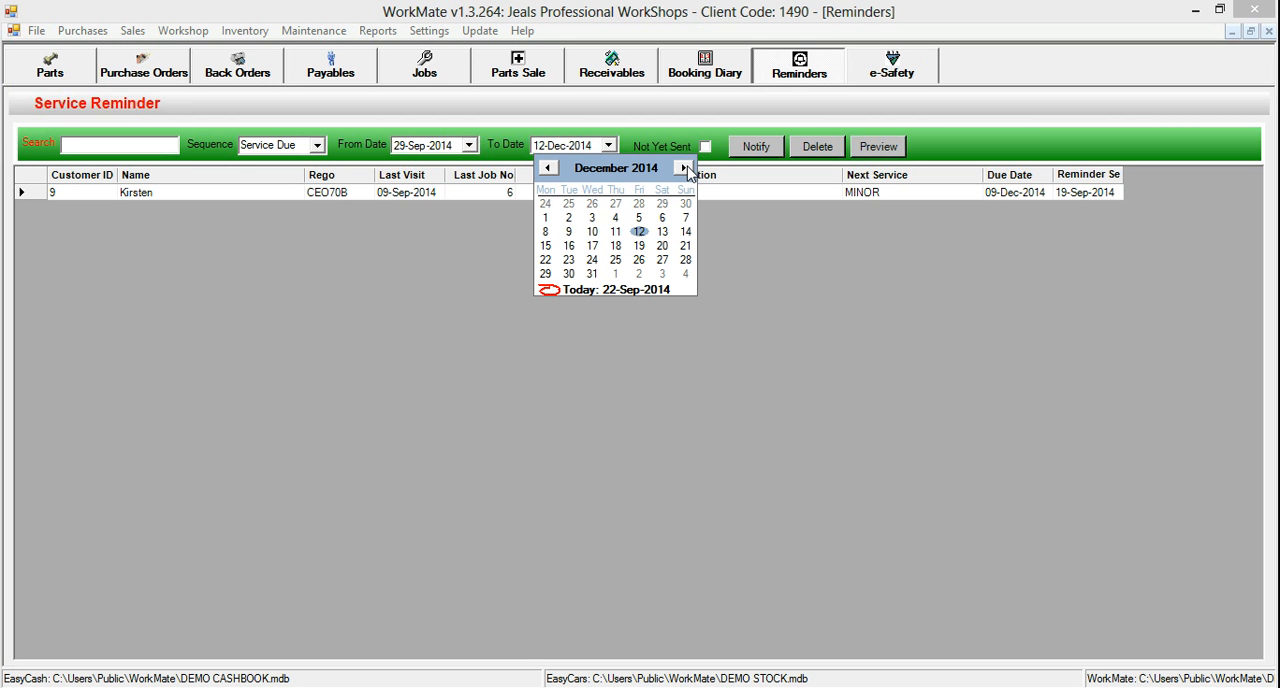
{"action": "left_click", "coordinate": [597, 232]}
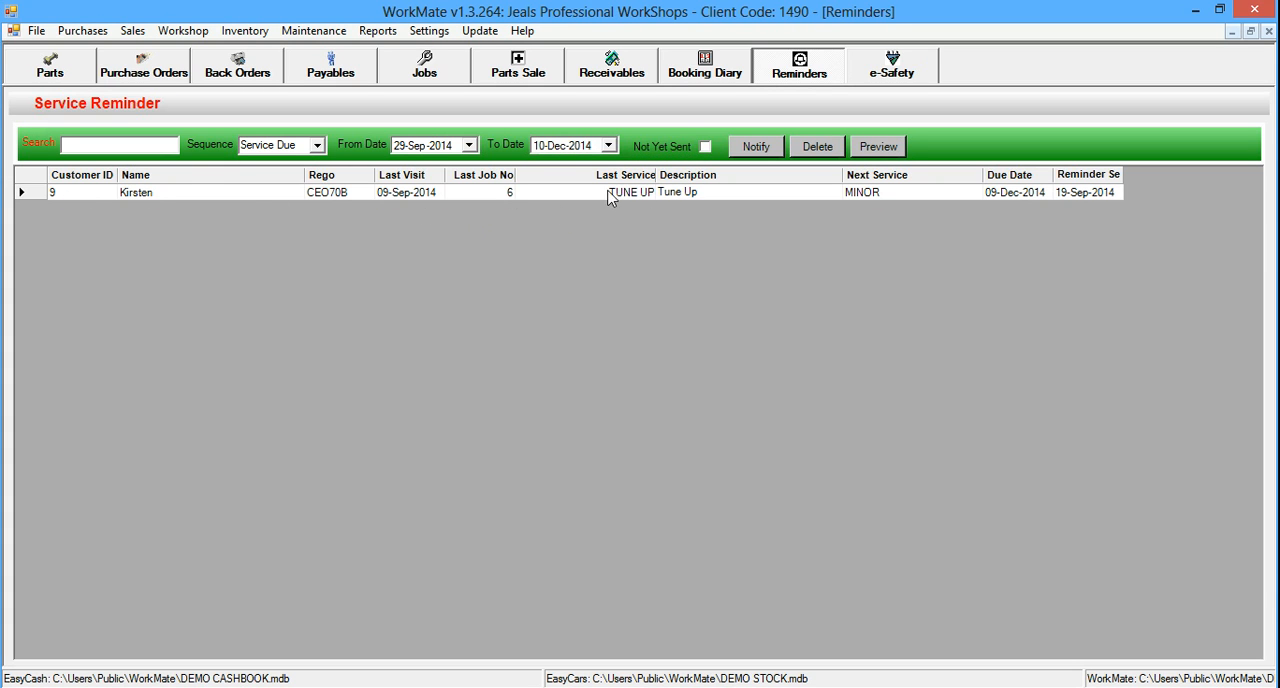
{"action": "left_click", "coordinate": [20, 190]}
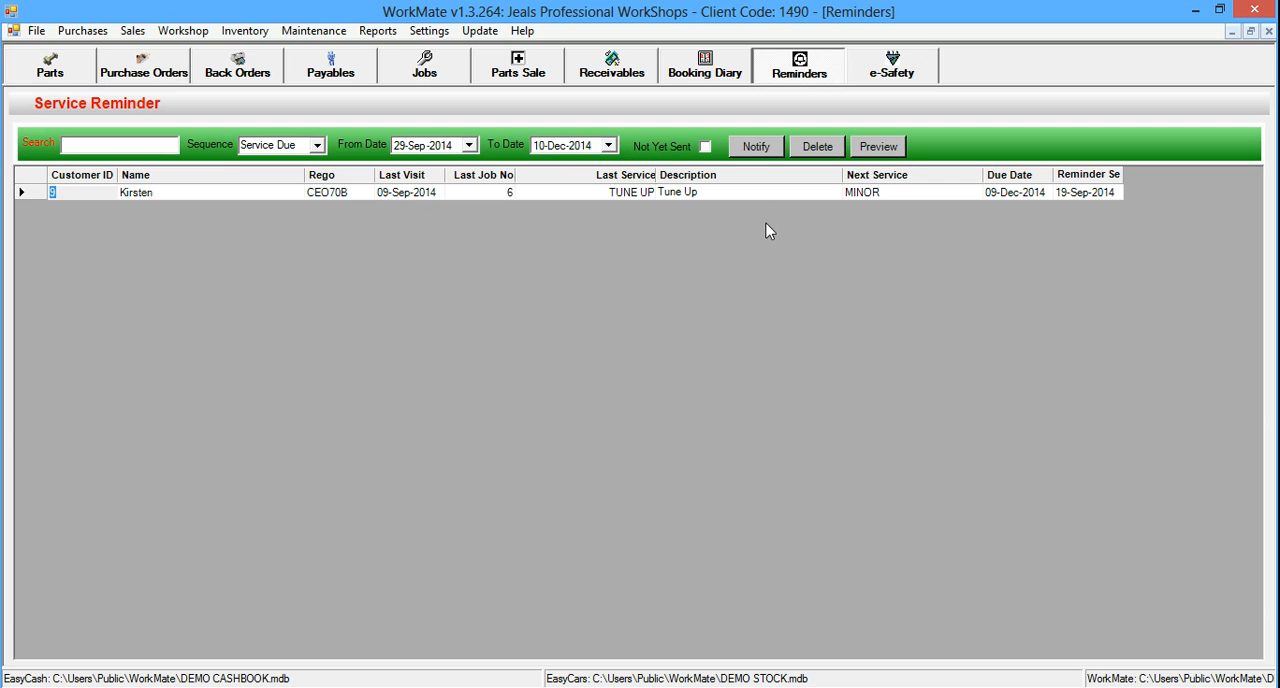
{"action": "left_click", "coordinate": [39, 198]}
Extend the reminder period's end date to 20-Feb-2015 and select the last 100km service reminder in the list
{"action": "left_click", "coordinate": [608, 145]}
{"action": "left_click", "coordinate": [682, 168]}
{"action": "left_click", "coordinate": [682, 168]}
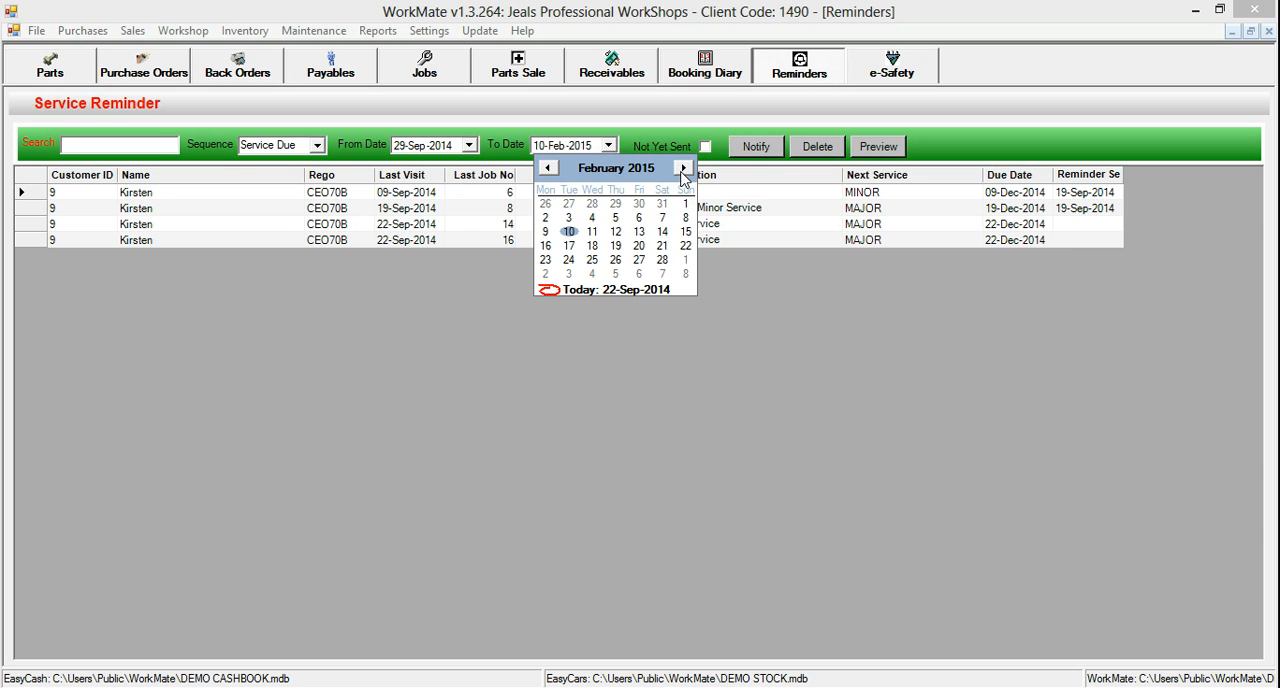
{"action": "left_click", "coordinate": [637, 246]}
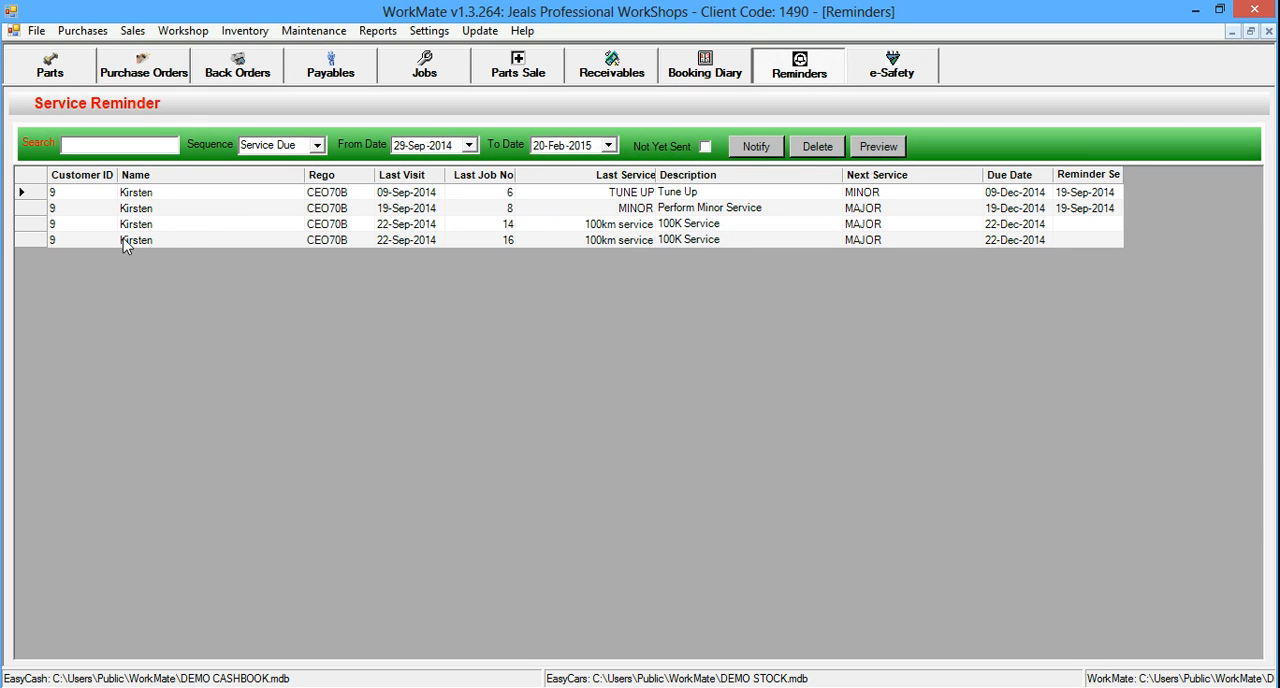
{"action": "left_click", "coordinate": [38, 240]}
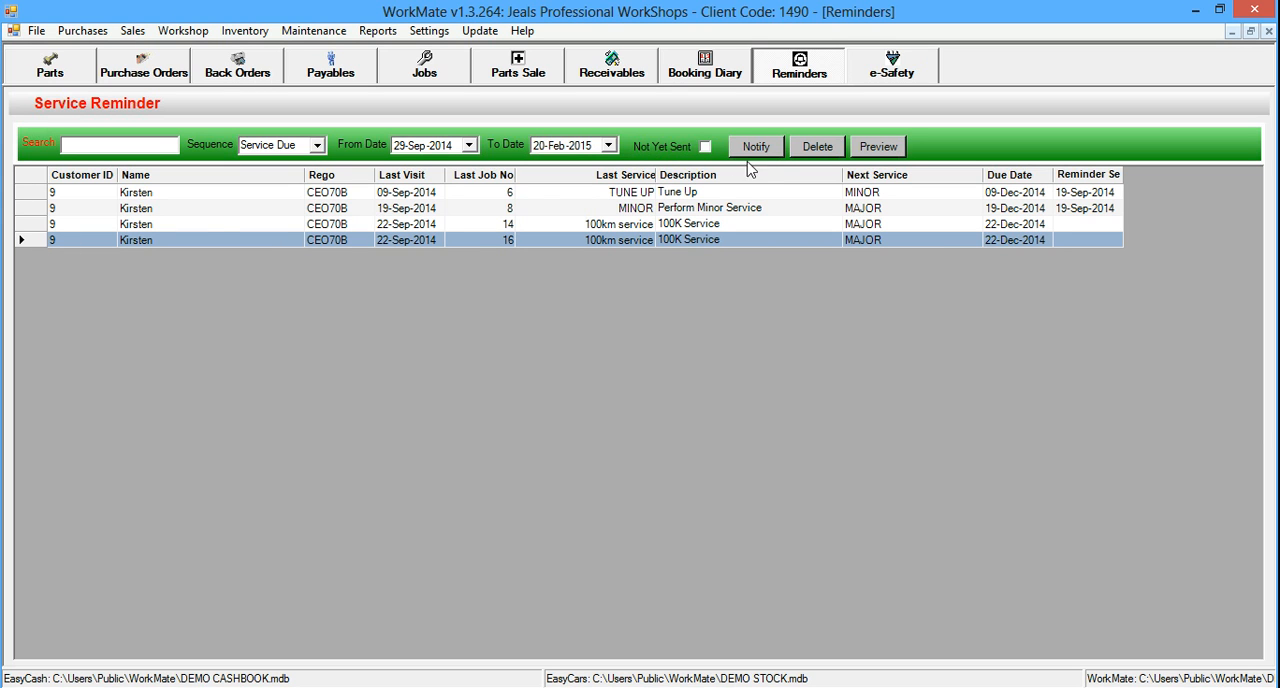